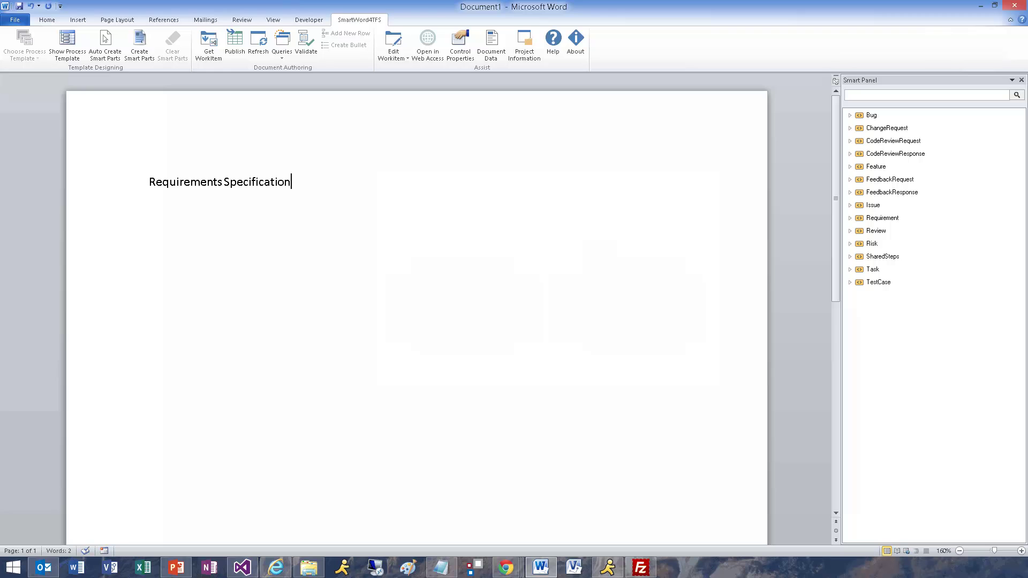
- Apply the Title style to the Requirements Specification line, with a new line started below it
key("Return")
left_click(121, 182)
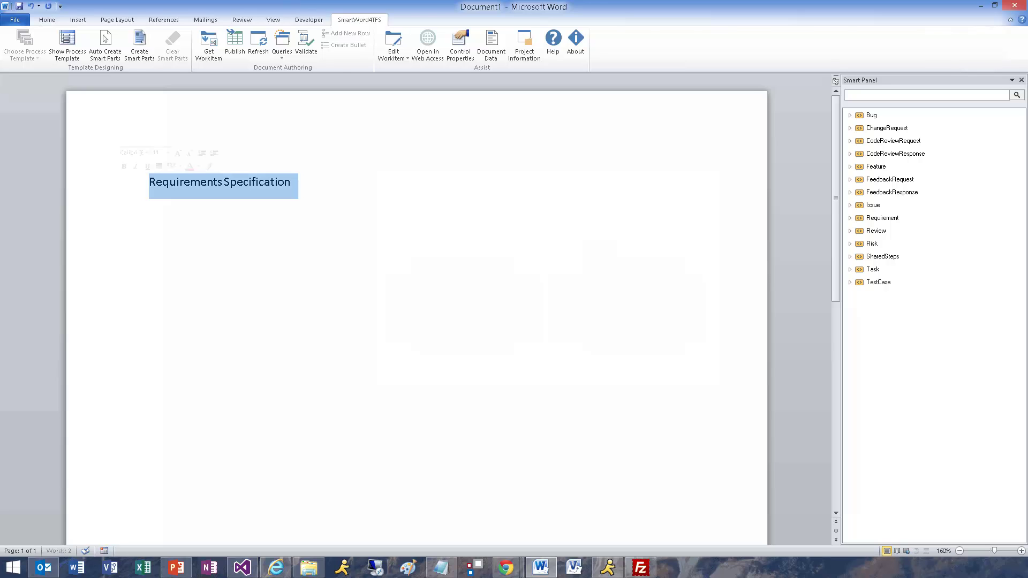
key("alt+h")
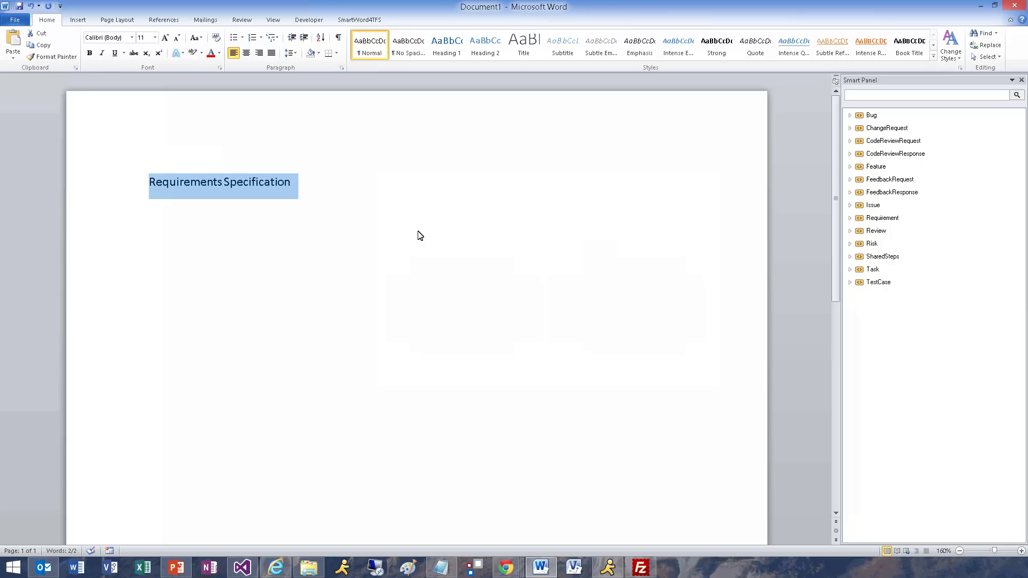
left_click(522, 47)
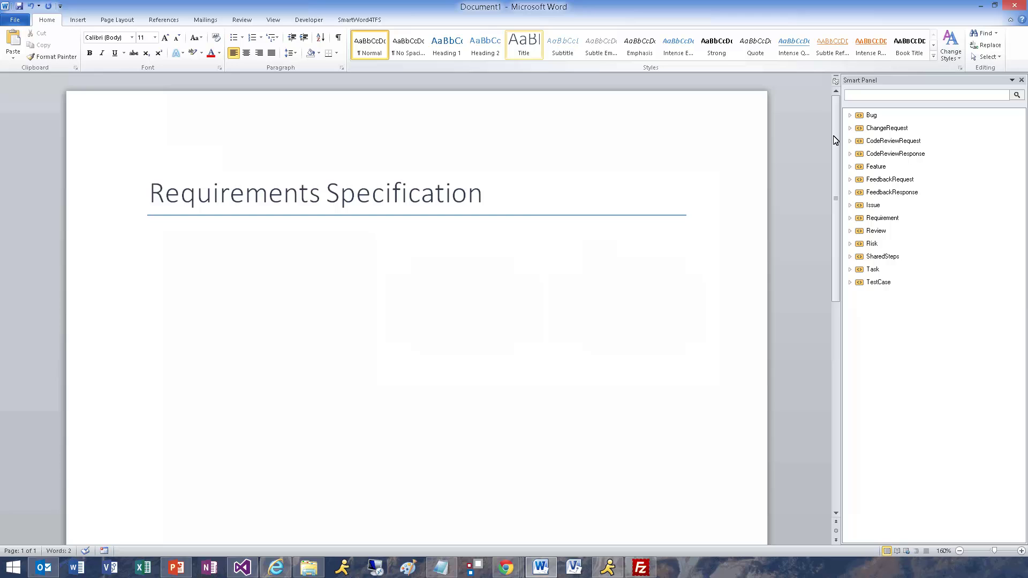
- Insert the Requirement work item's Title and Description fields on separate lines below the document title
double_click(859, 218)
left_click(881, 436)
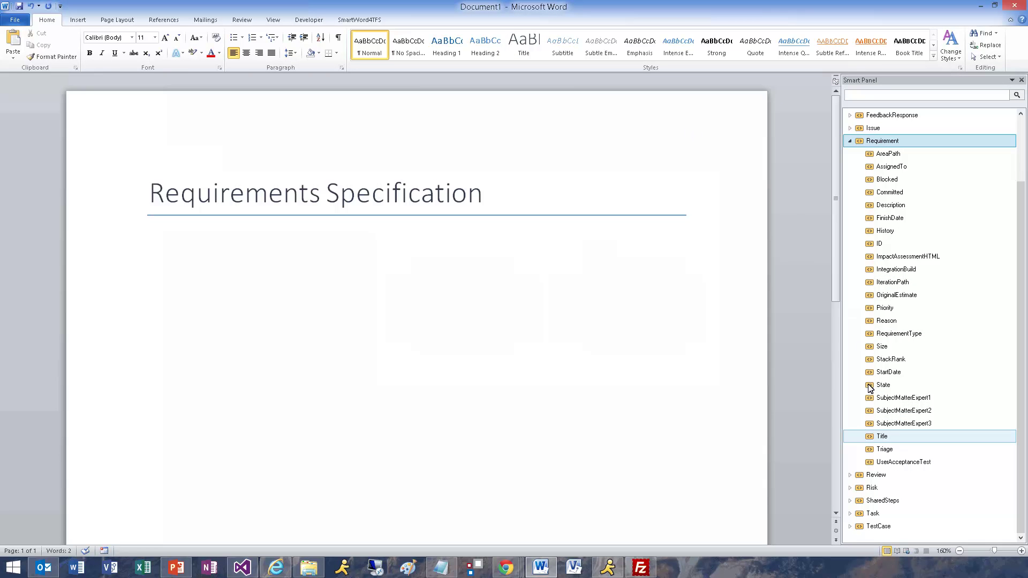
double_click(874, 435)
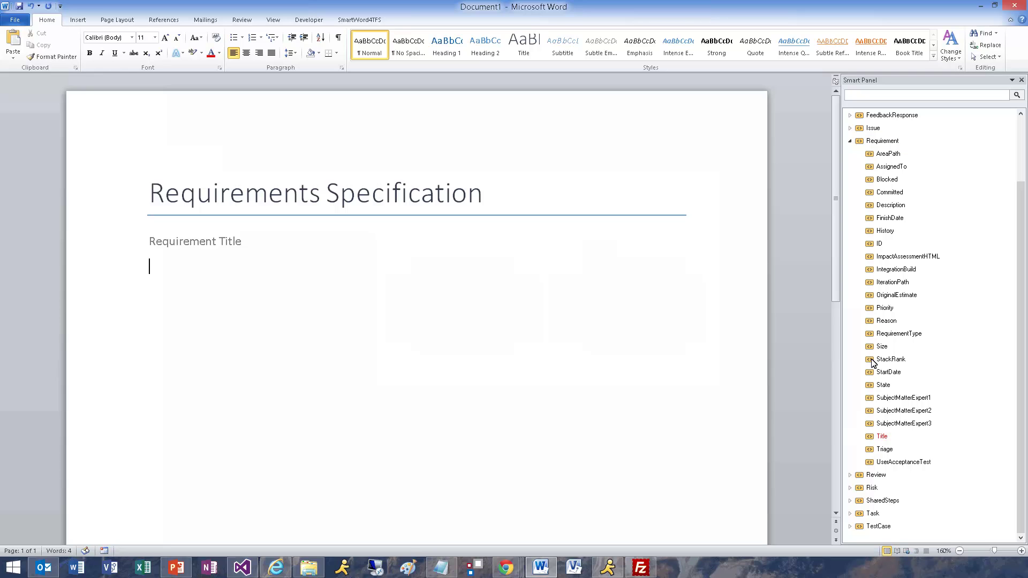
double_click(874, 205)
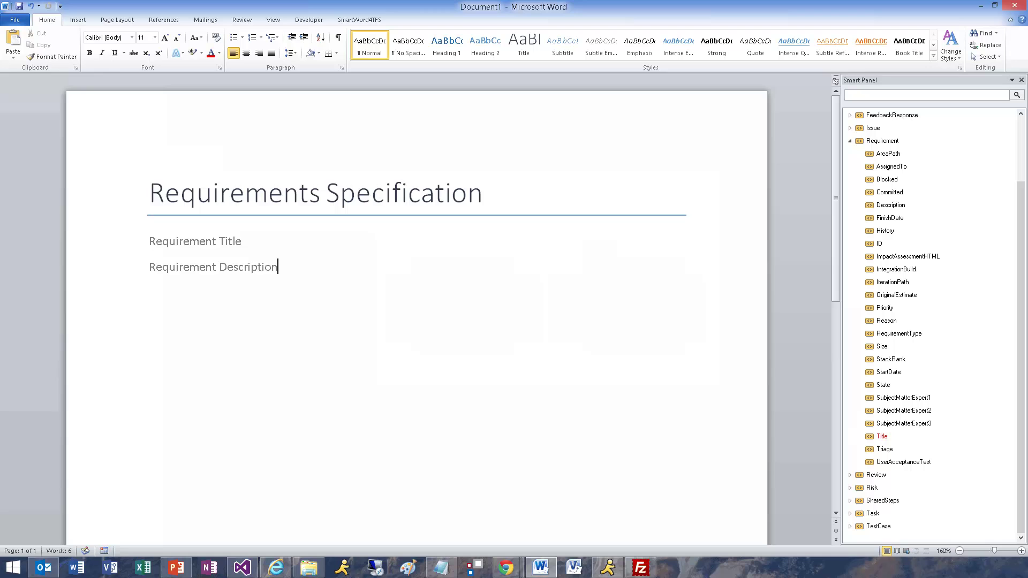
key("Return")
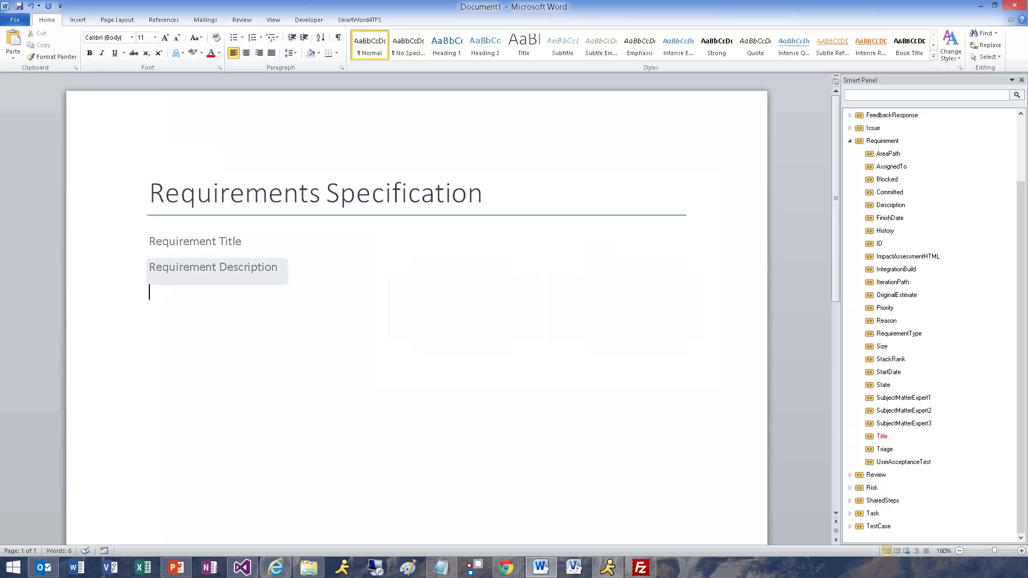
- Add a bold "ID:" label followed by the Requirement ID field before the Requirement Title field
left_click(150, 241)
type("ID:")
key("Left")
key("Left")
key("Left")
key("Left")
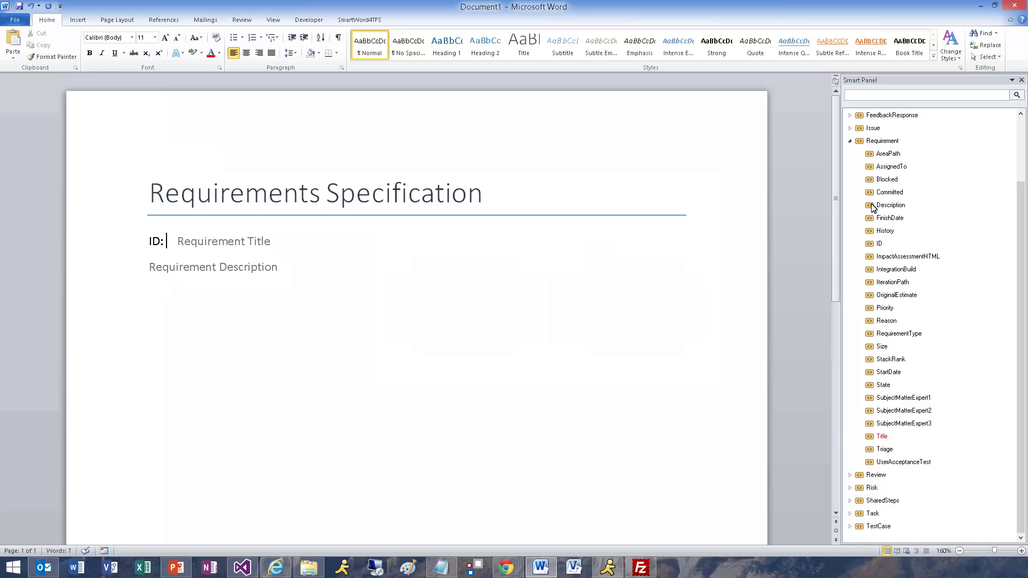
double_click(879, 243)
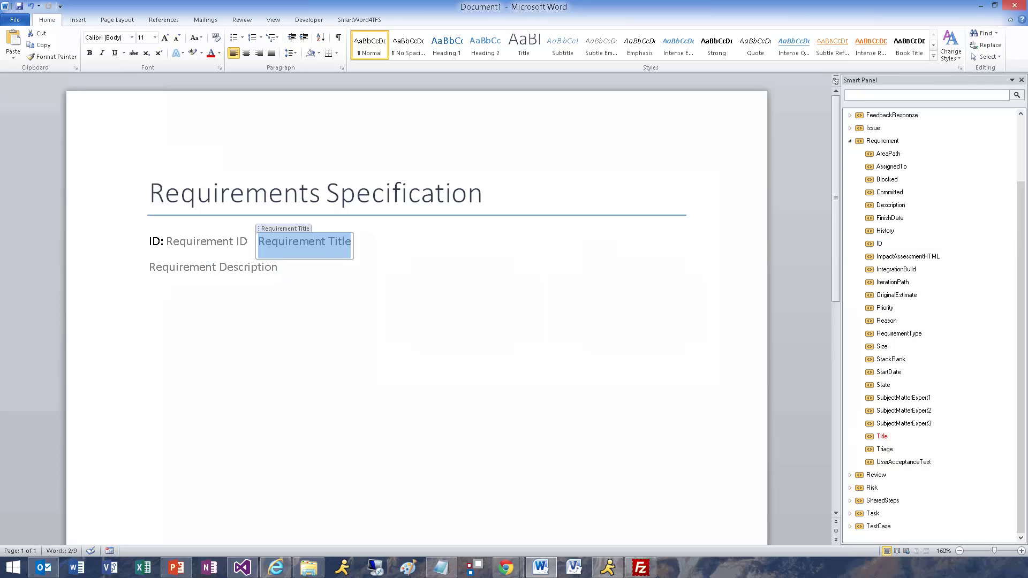
- Insert a table of two columns and five rows below the Requirement Description and narrow its first column
left_click(356, 241)
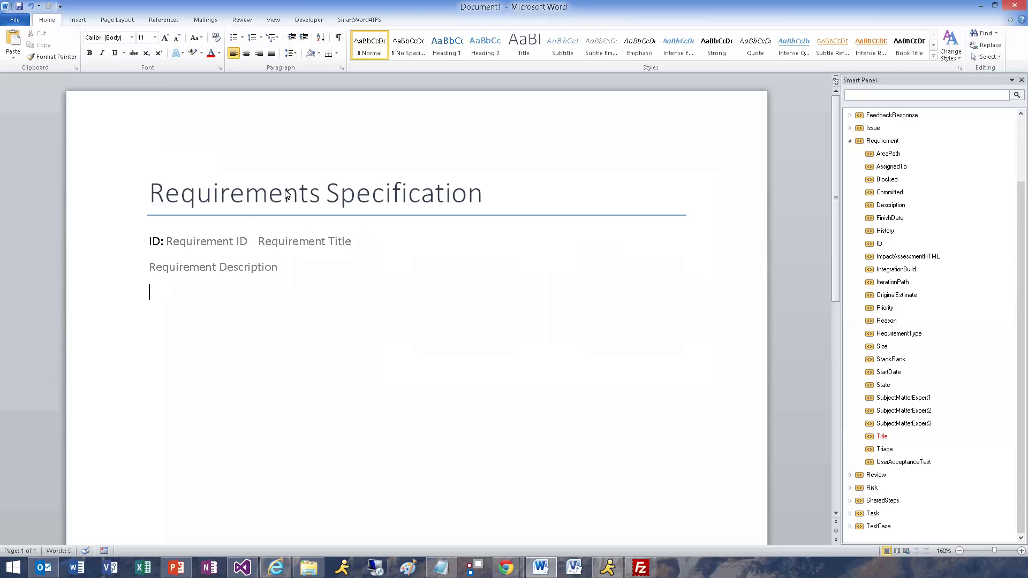
left_click(77, 21)
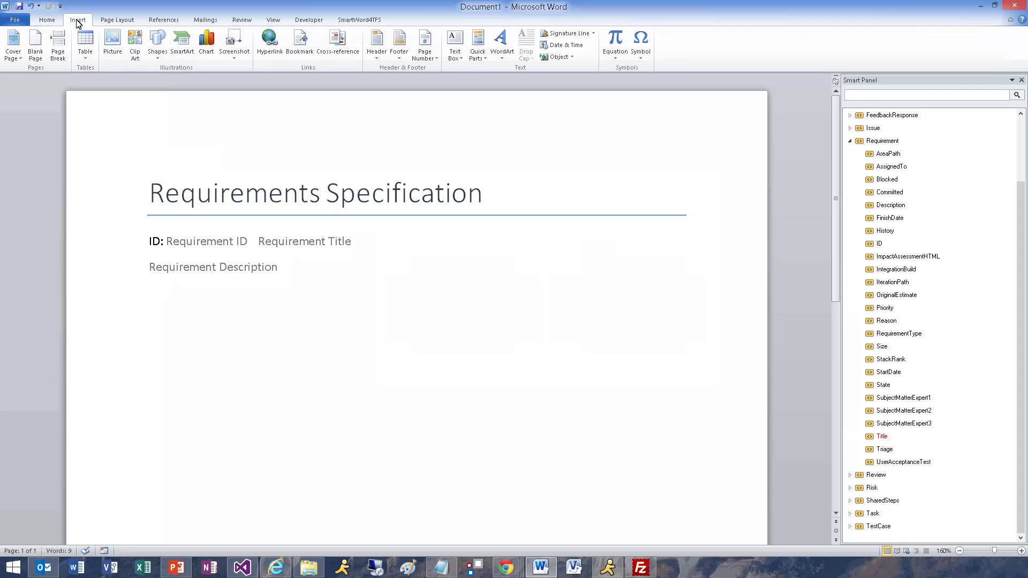
left_click(85, 43)
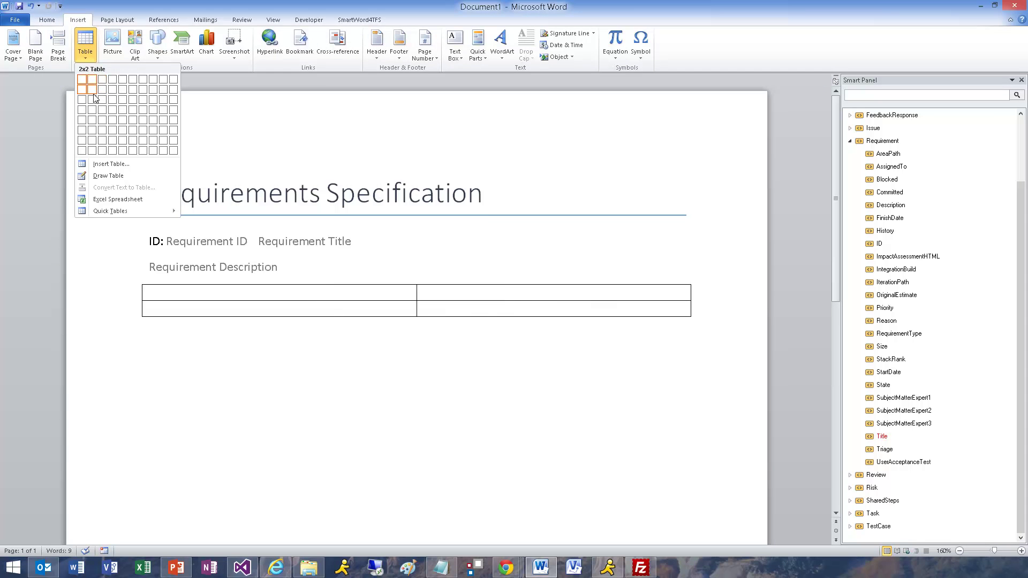
left_click(92, 124)
left_click_drag(417, 294, 231, 290)
- Fill the first two table rows with the labels State and Assigned To and their matching Requirement fields
type("State")
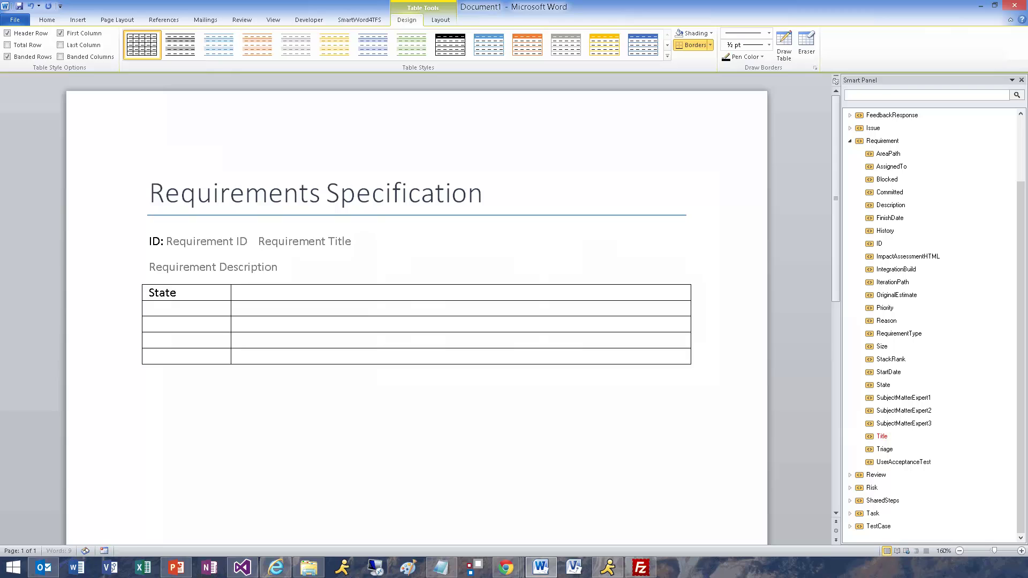
key("Tab")
double_click(878, 387)
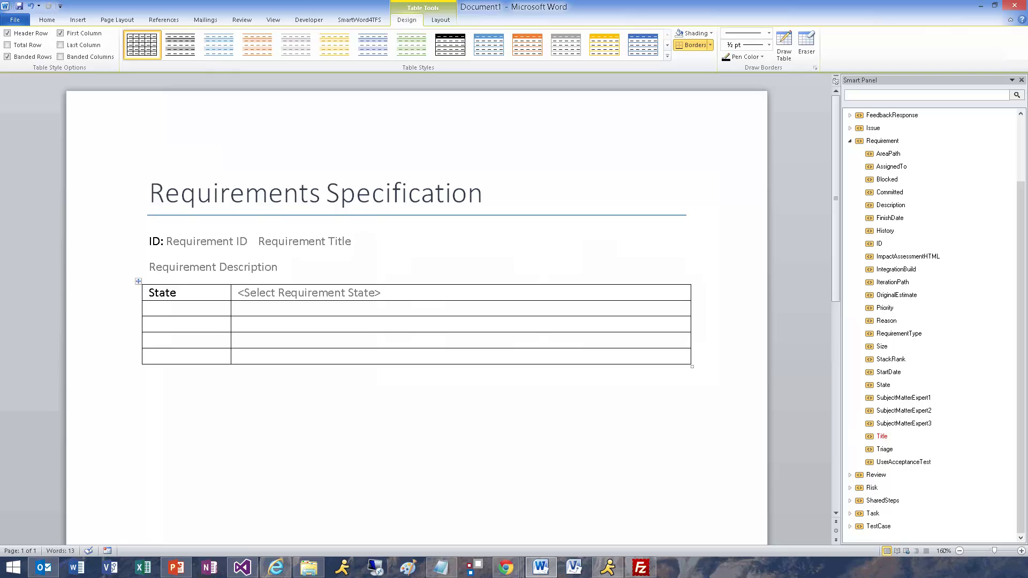
key("Tab")
type("Assigned To")
key("Tab")
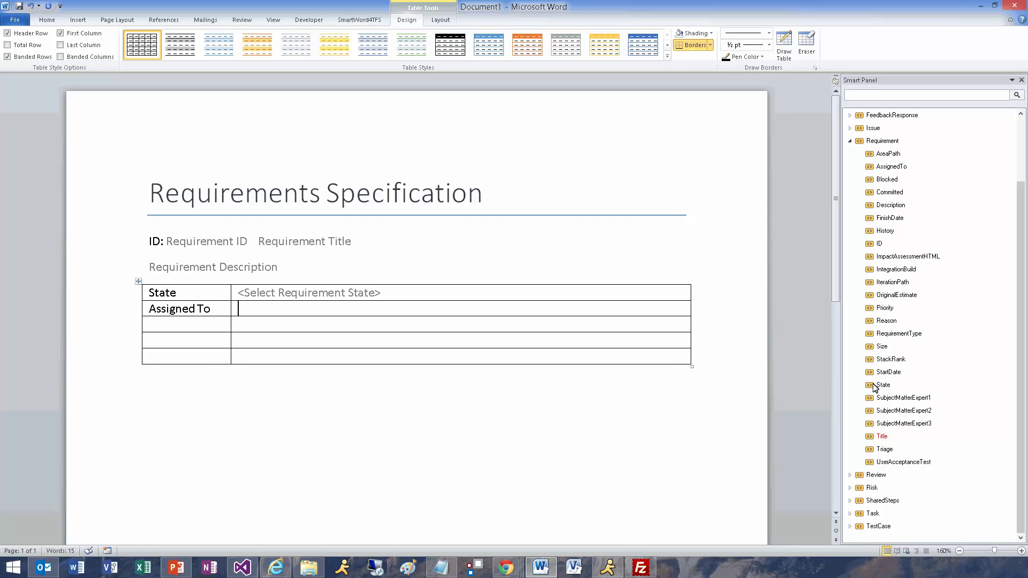
double_click(871, 169)
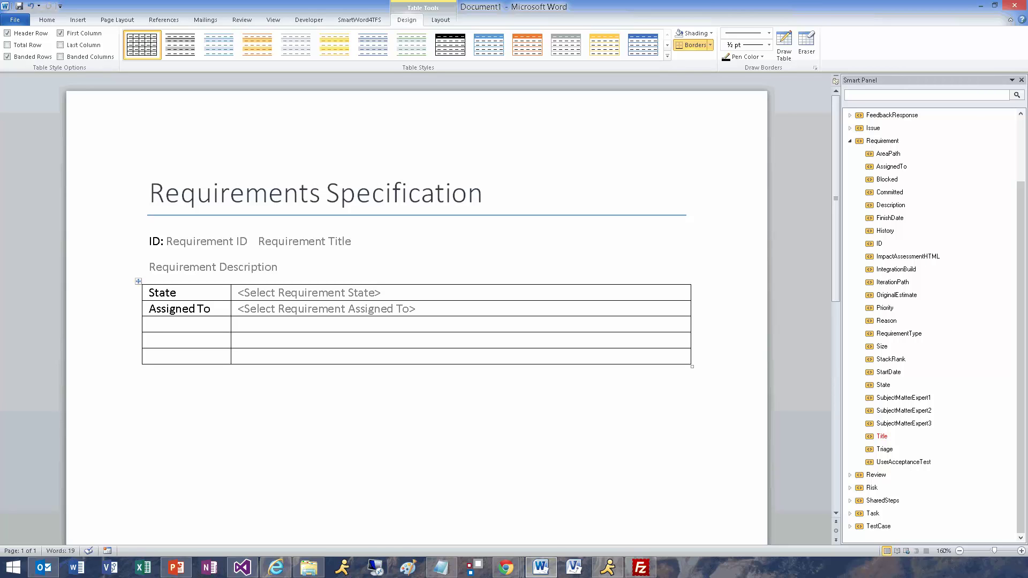
- Fill the third table row with the label Area Path and the Requirement AreaPath field
left_click(185, 323)
type("Area")
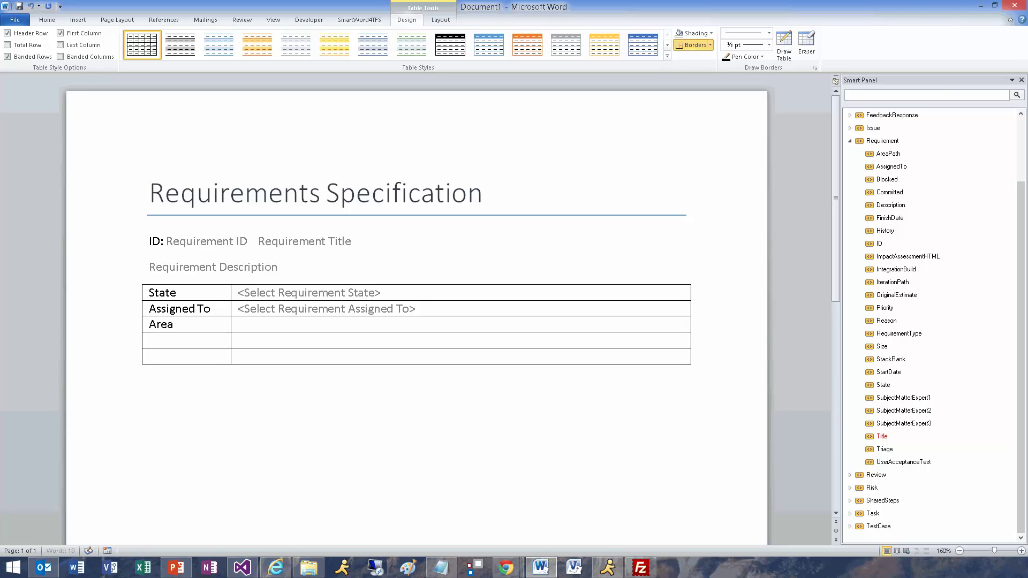
type(" Path")
key("Tab")
double_click(870, 154)
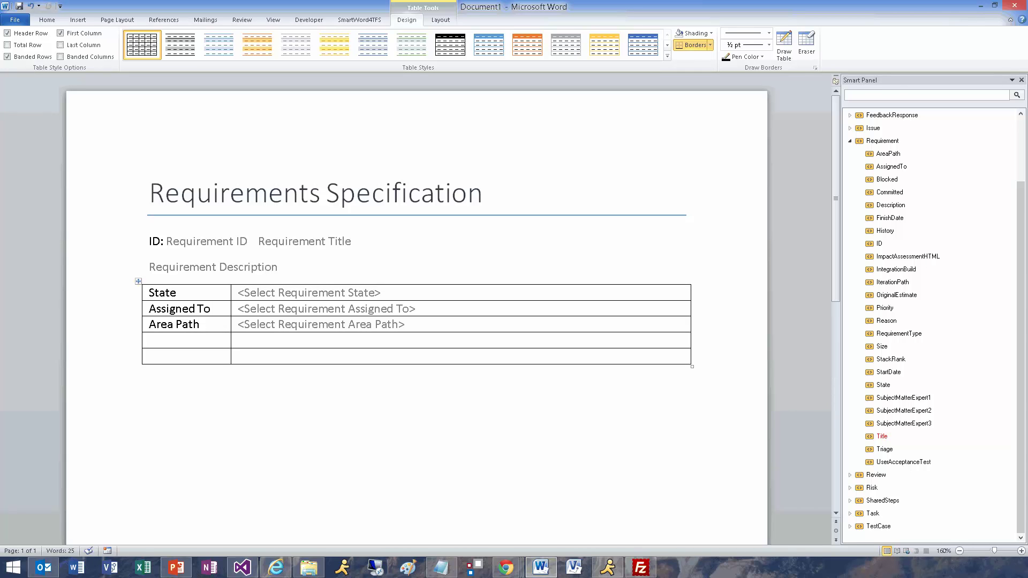
- Insert the Requirement Priority field in the fourth row's first cell and the label Priority in its second cell
double_click(871, 309)
left_click(239, 340)
type("Priority")
left_click(871, 311)
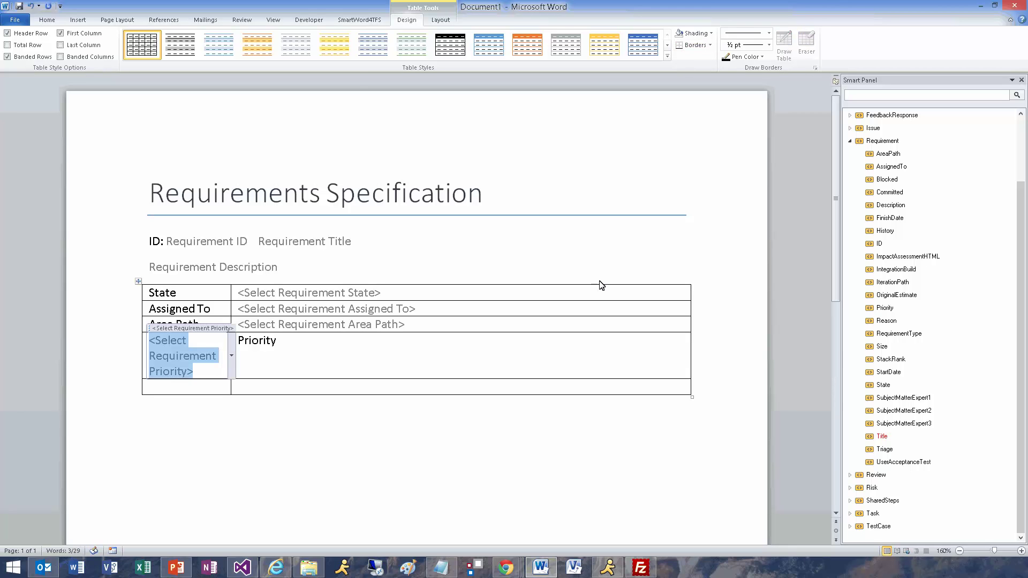
- Change the Priority field's placeholder text to "<Select Priority>" in its control properties
left_click(352, 21)
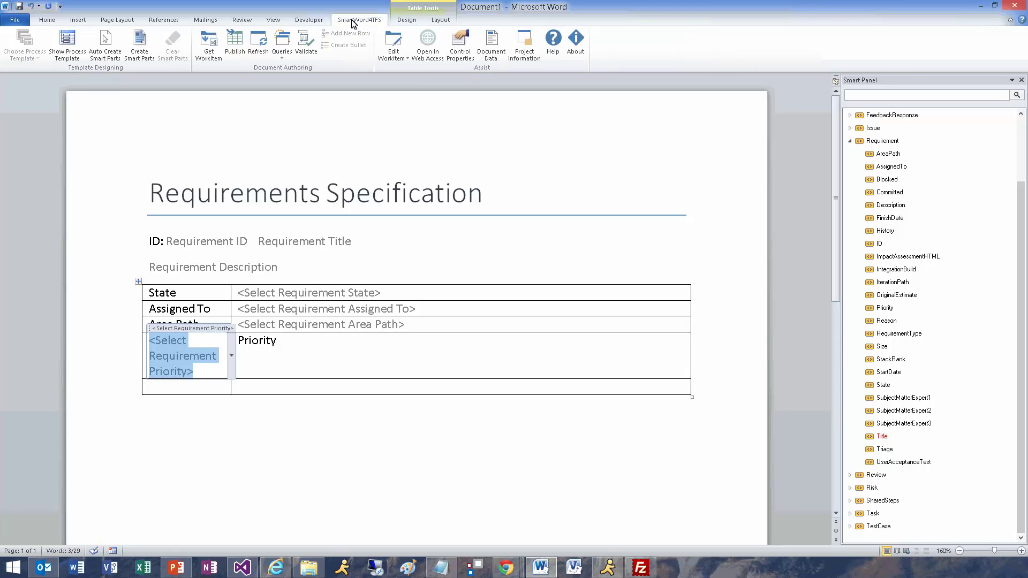
left_click(493, 41)
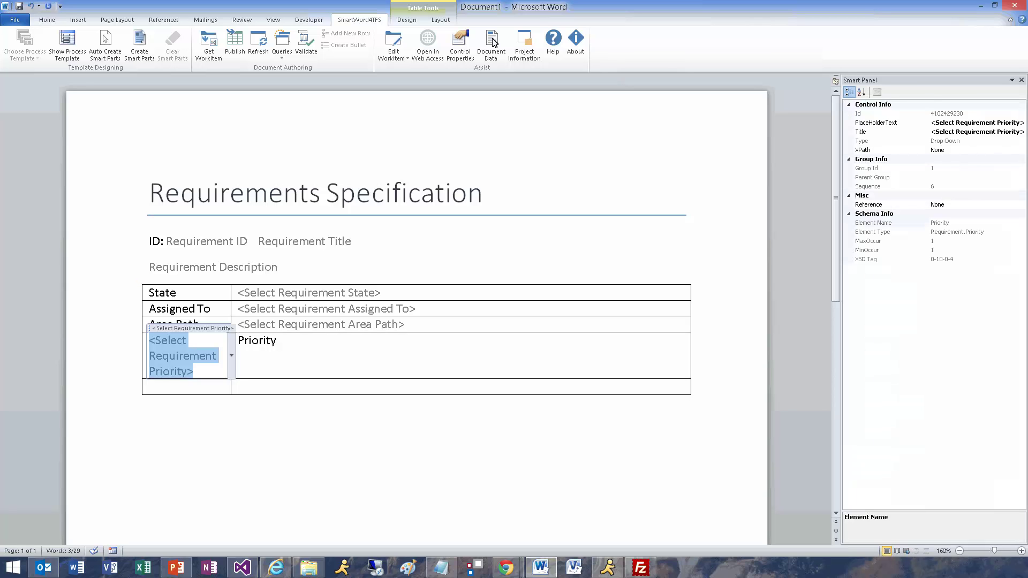
left_click(945, 123)
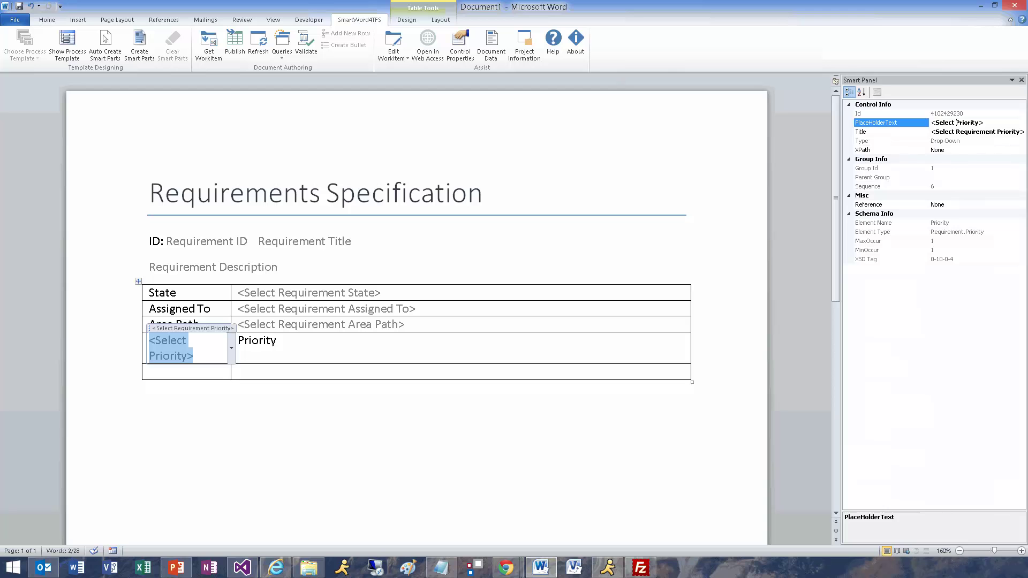
- Swap the fourth row's contents so the Priority label is in the first column and its field in the second
left_click(277, 341)
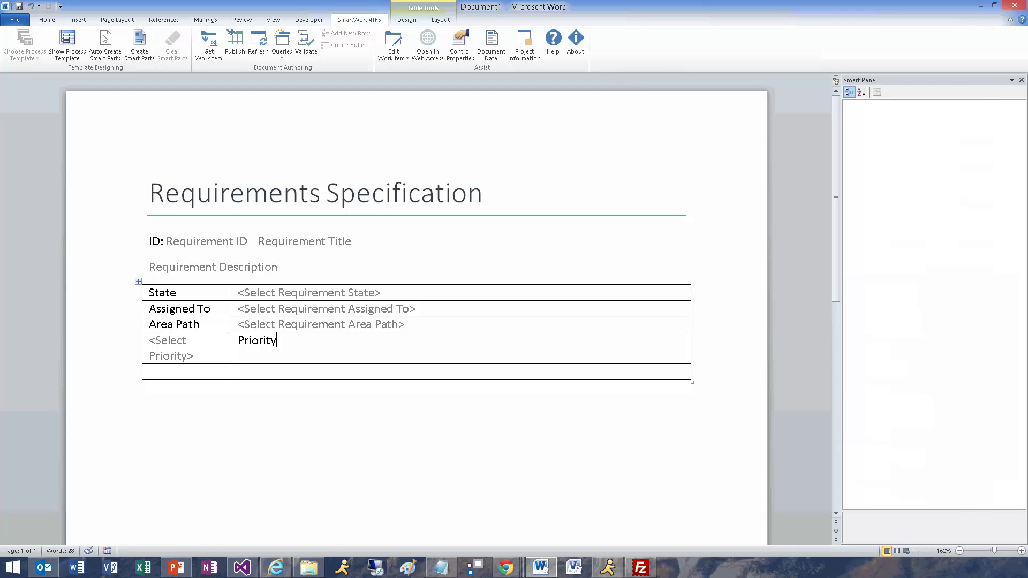
left_click(170, 343)
left_click_drag(171, 343, 284, 342)
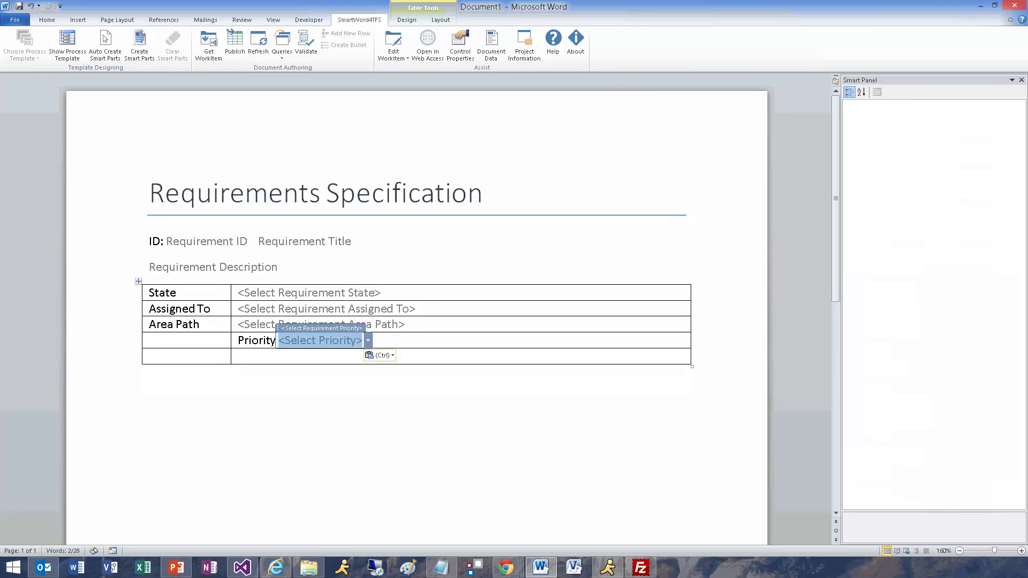
double_click(265, 341)
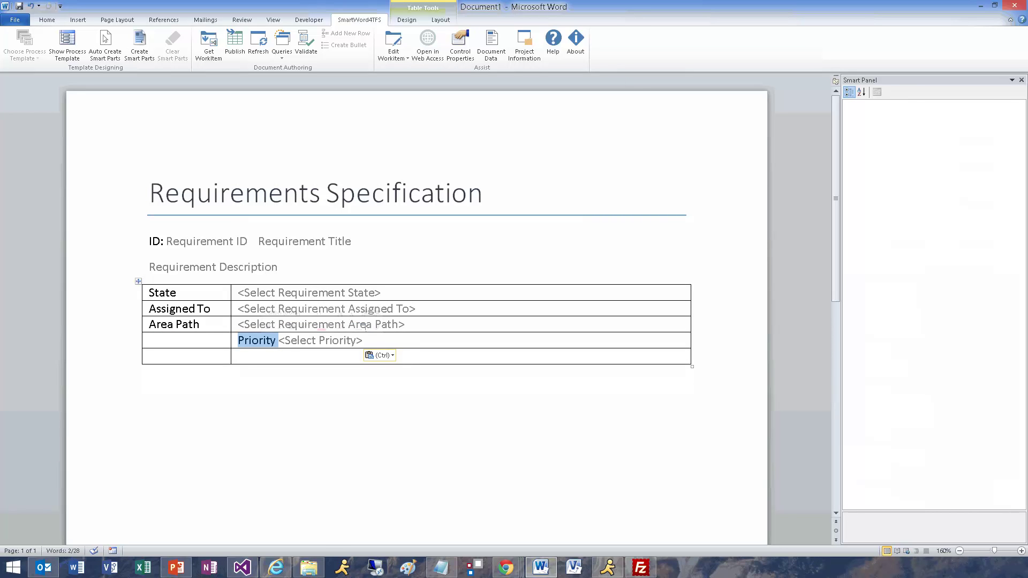
left_click_drag(265, 341, 214, 347)
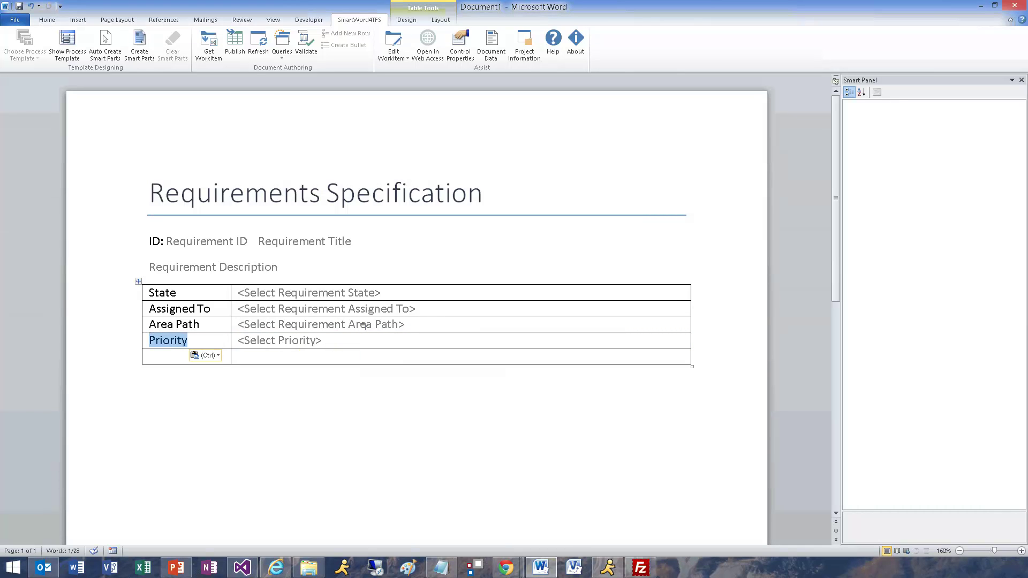
- Fill the last table row with the label Start Date and the Requirement StartDate field beside it
left_click(364, 325)
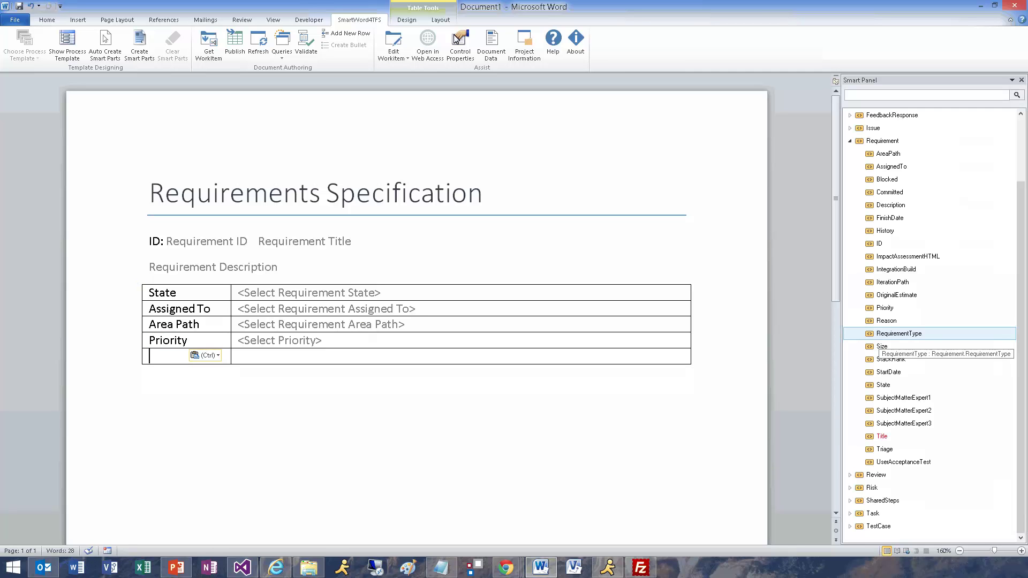
double_click(872, 373)
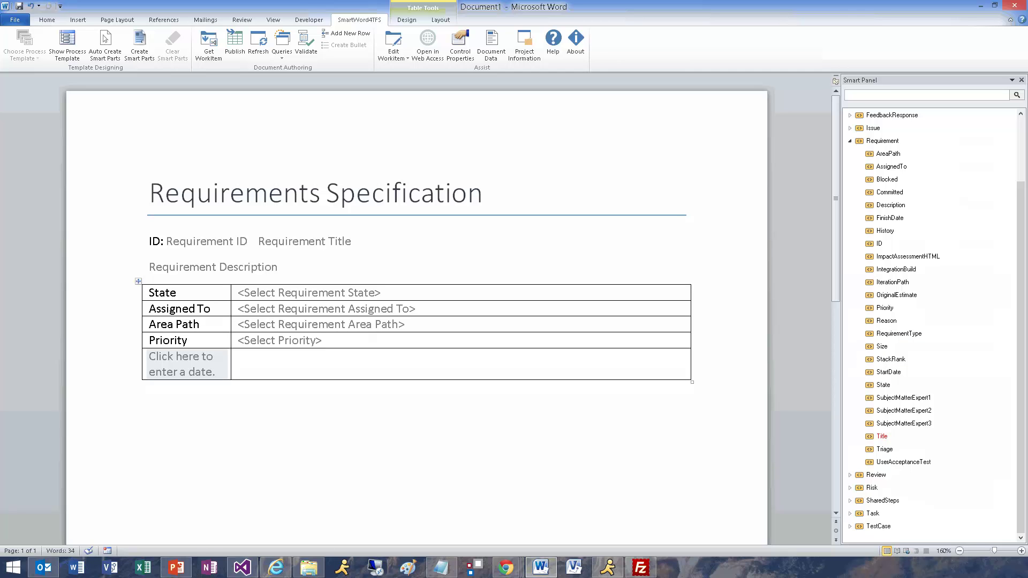
left_click(181, 364)
left_click_drag(181, 364, 241, 358)
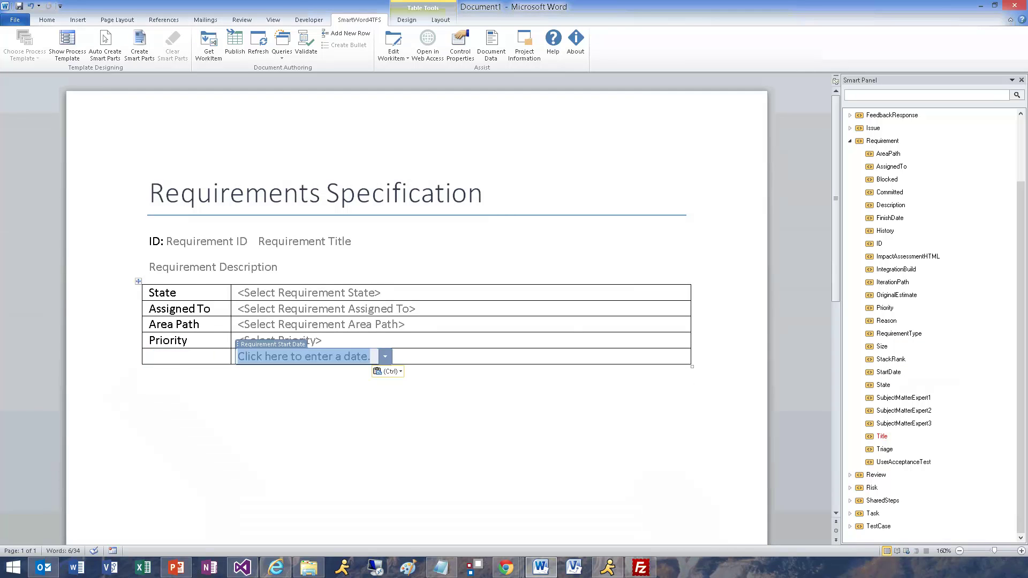
left_click(150, 356)
type("Start Date")
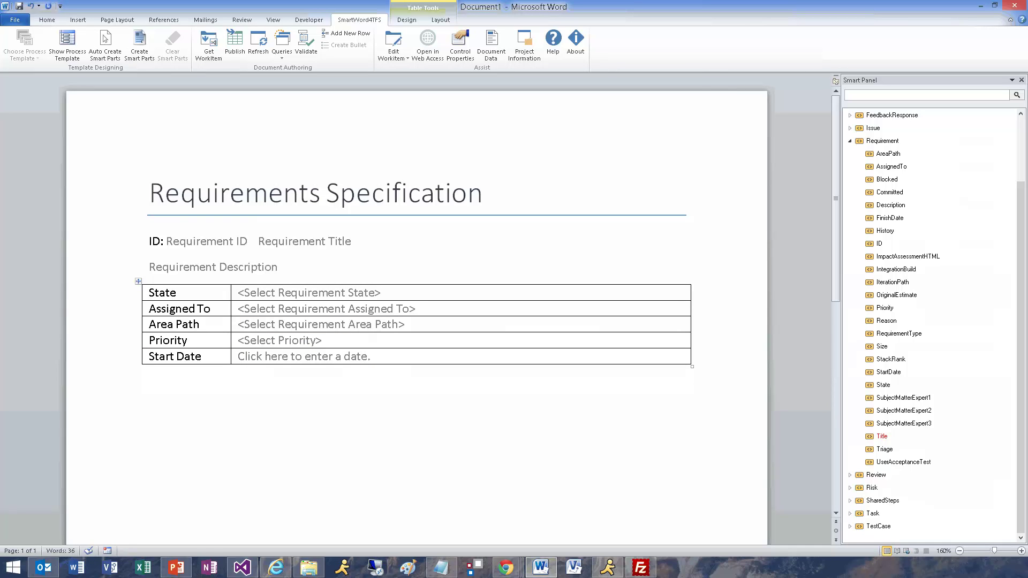
- Style the ID and Requirement Title line as Heading 1 and apply the 1, 1.1, 1.1.1 multilevel heading numbering
left_click(150, 373)
left_click(123, 242)
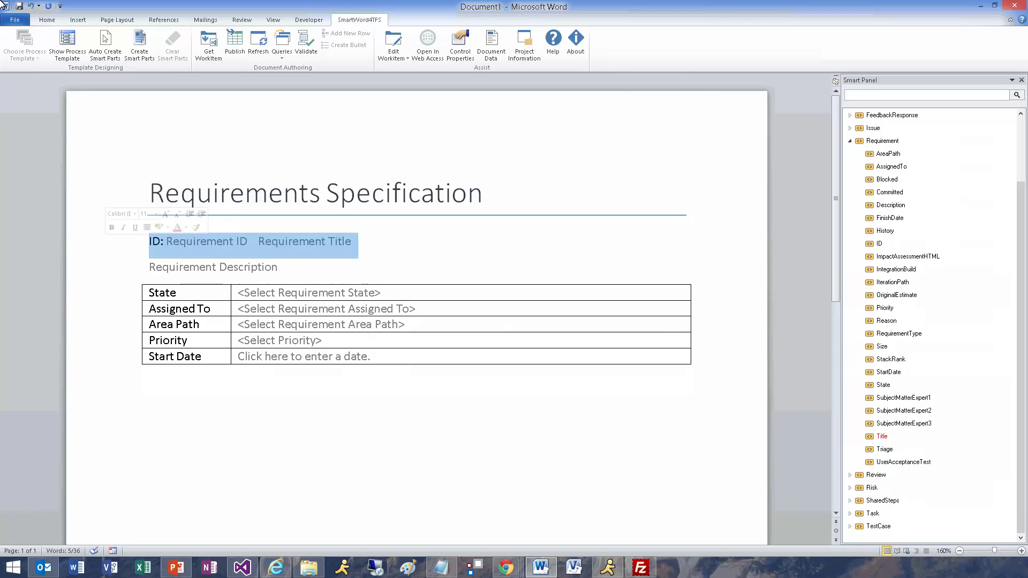
left_click(47, 22)
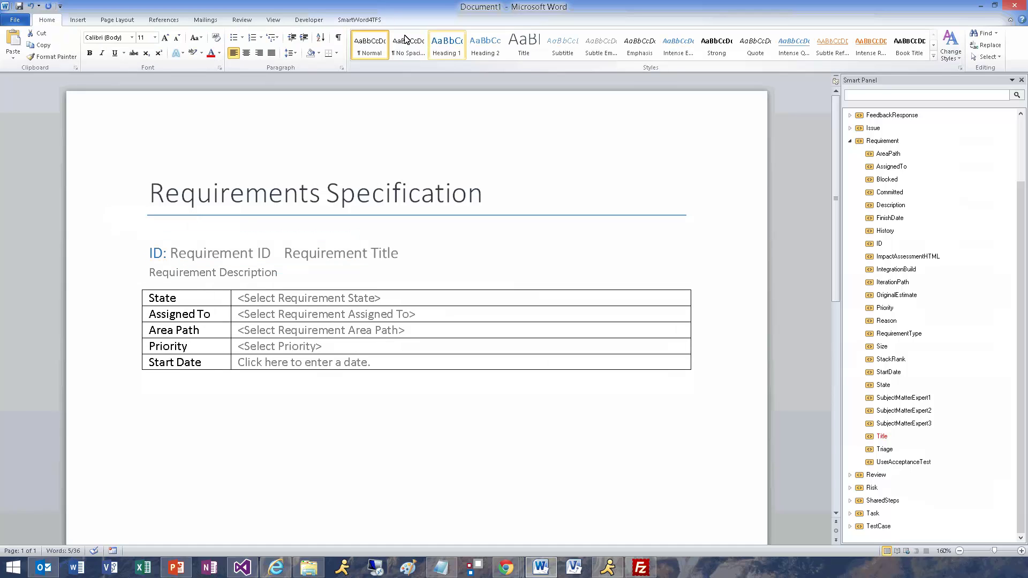
left_click(433, 52)
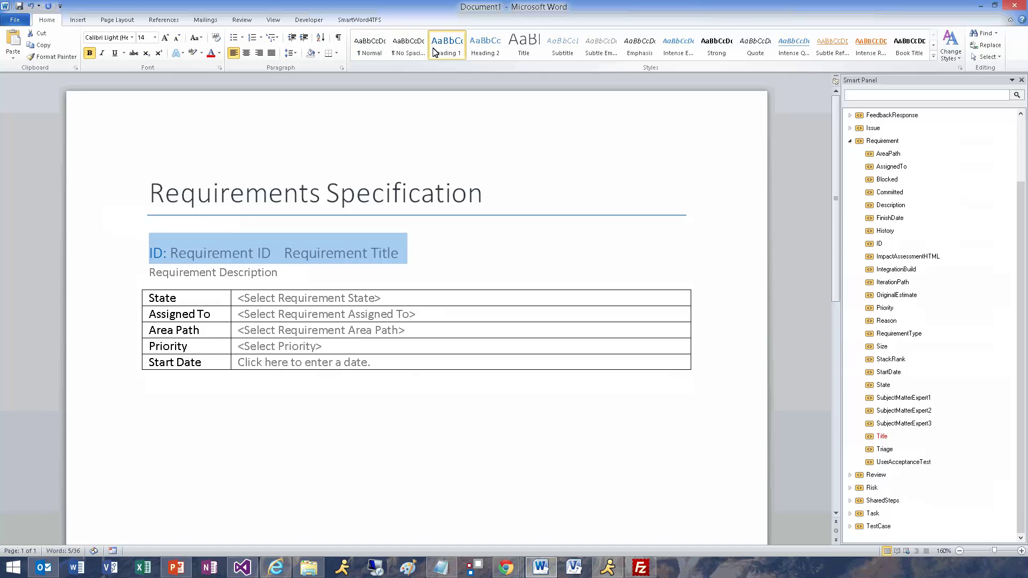
left_click(272, 39)
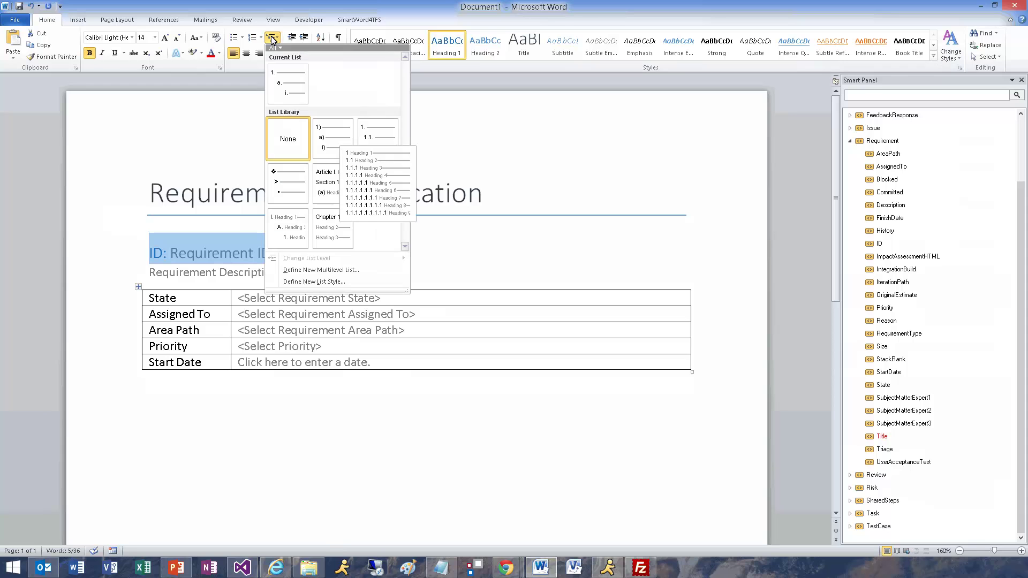
left_click(379, 185)
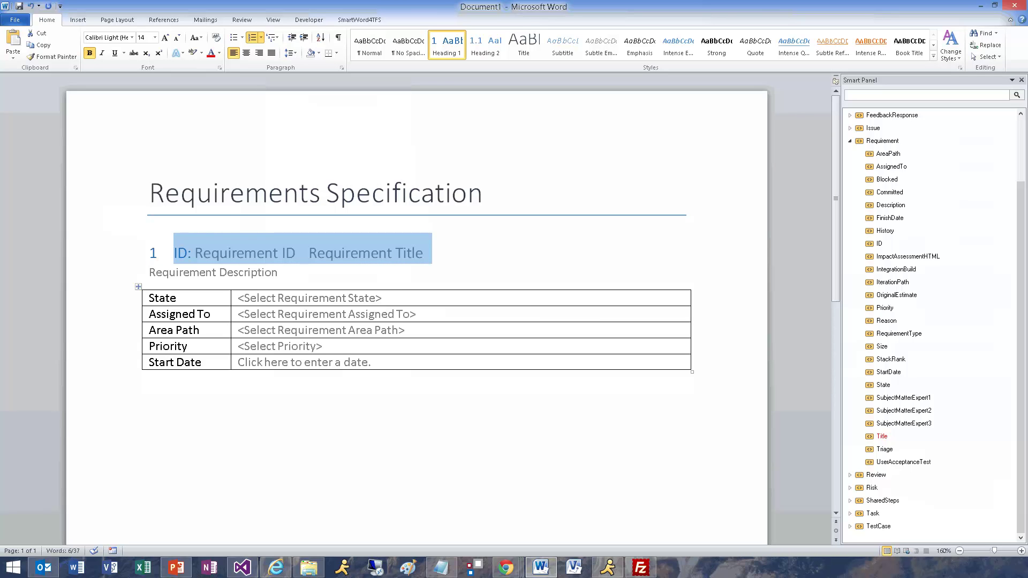
- Insert an Issue work item table with ID, Title and State columns below the Requirement attribute table
left_click(379, 189)
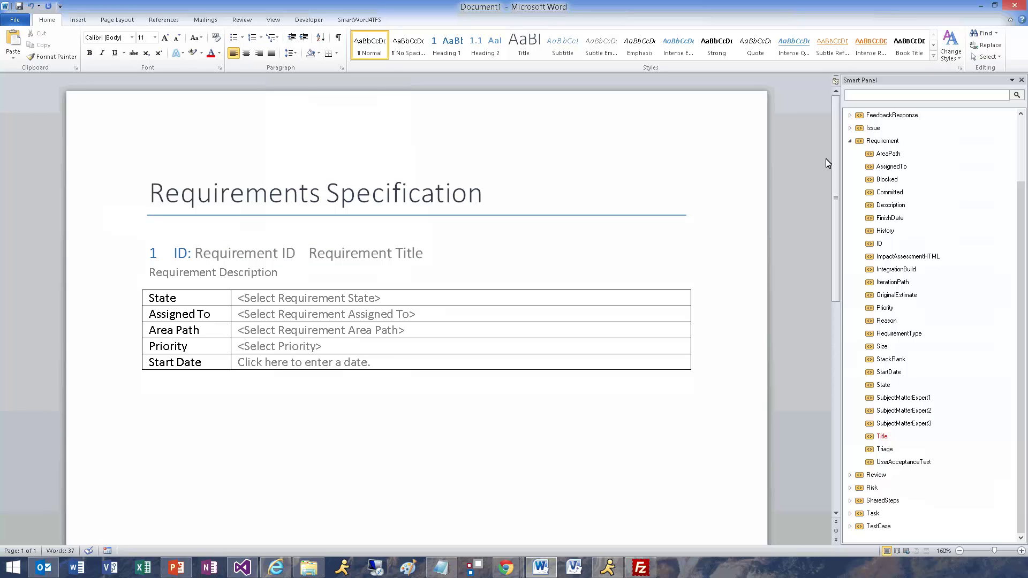
left_click(850, 141)
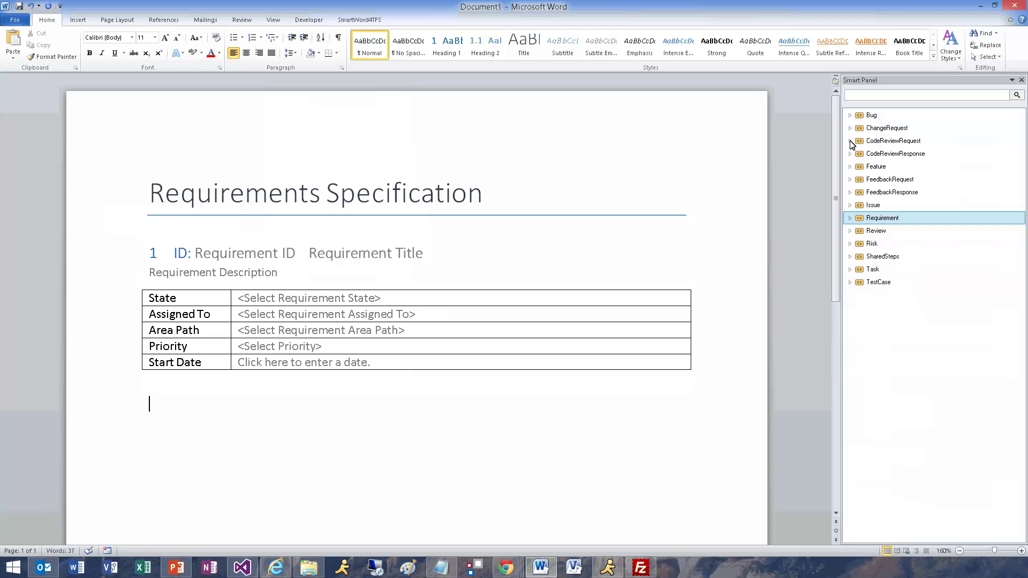
double_click(862, 206)
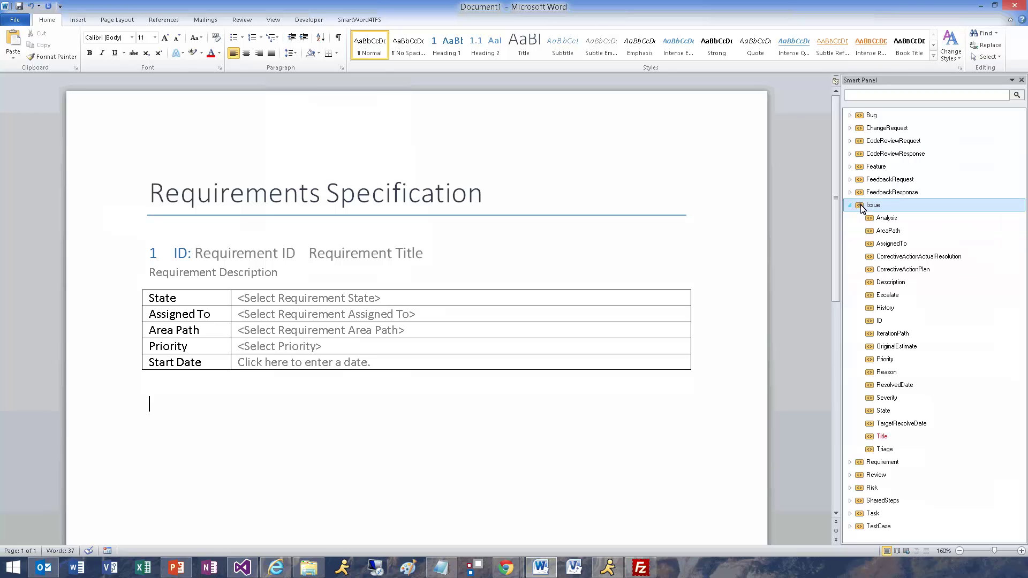
right_click(863, 208)
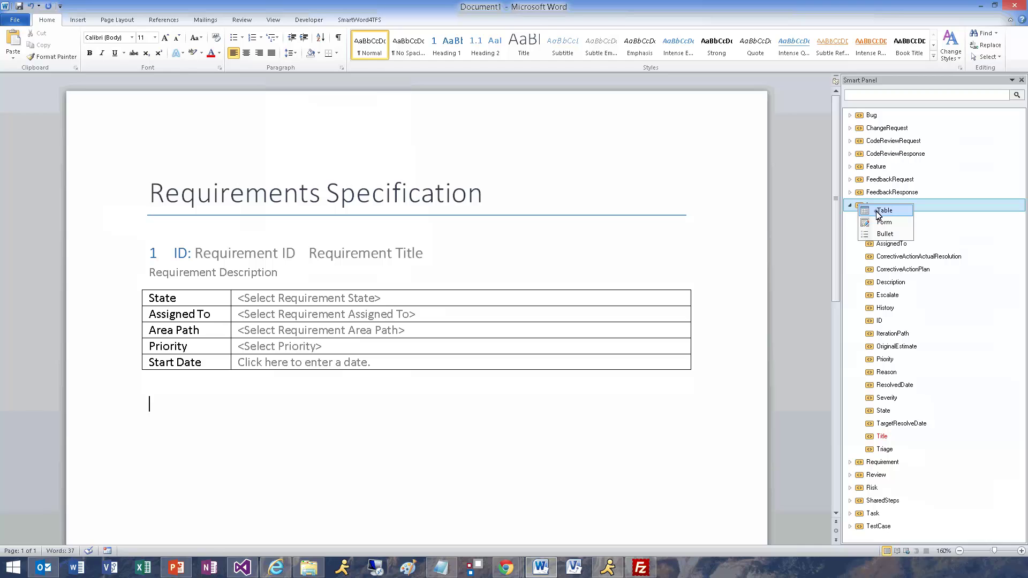
left_click(880, 211)
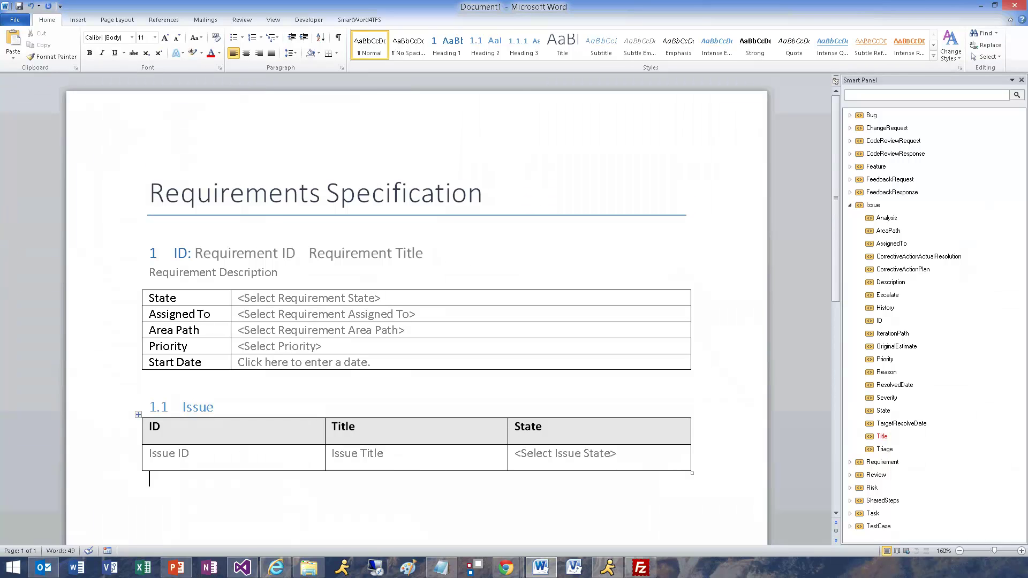
- Style the Issue heading as Heading 1 and resize the Issue table's columns, narrowing ID and State to widen Title
left_click(213, 407)
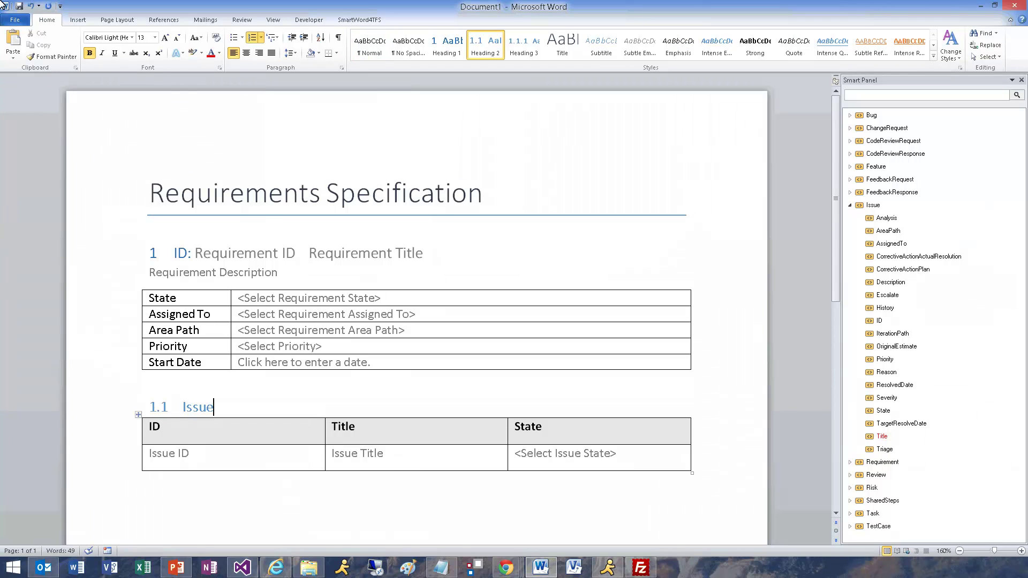
left_click(446, 47)
left_click_drag(325, 452, 221, 467)
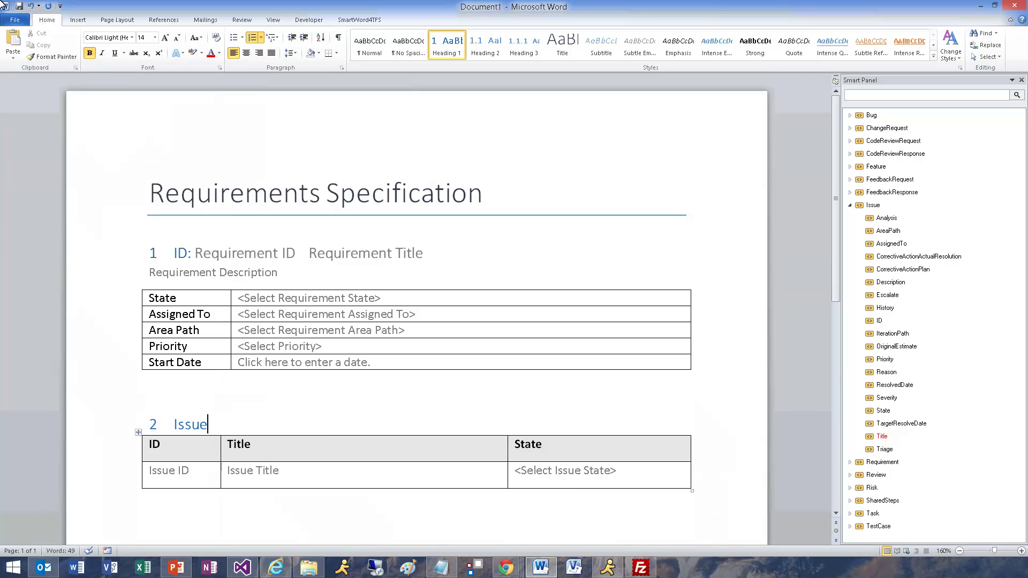
left_click_drag(508, 451, 556, 452)
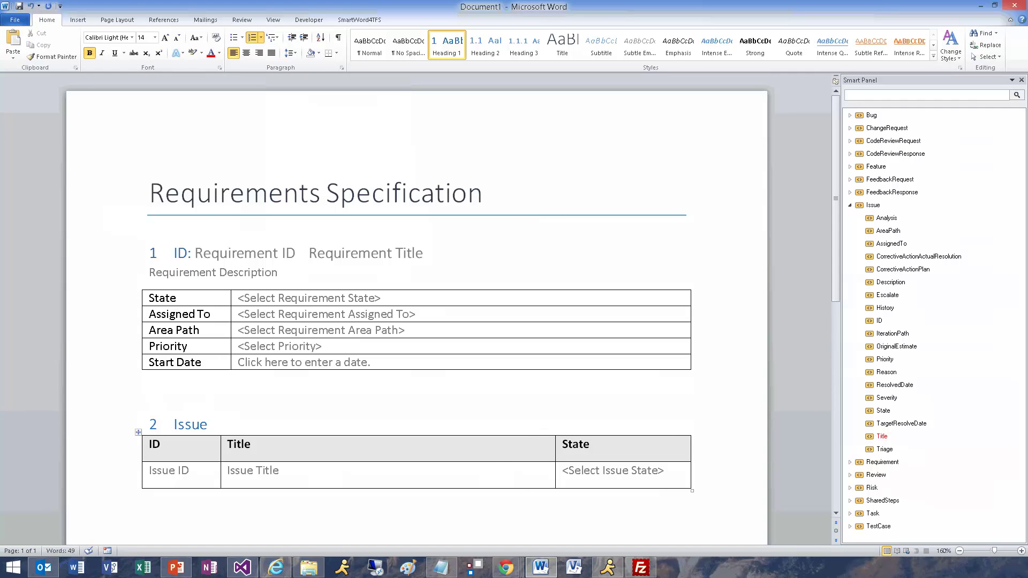
left_click(148, 497)
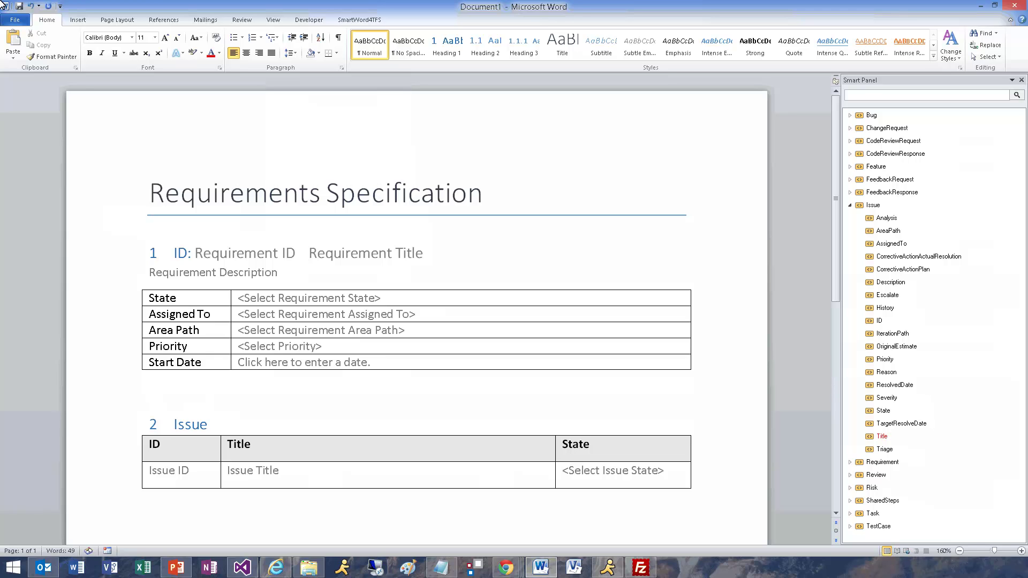
- Save the document as a Word Template (*.dotx) named Requirements Specificatio2 in SkyDrive's Documents folder and close it
left_click(20, 7)
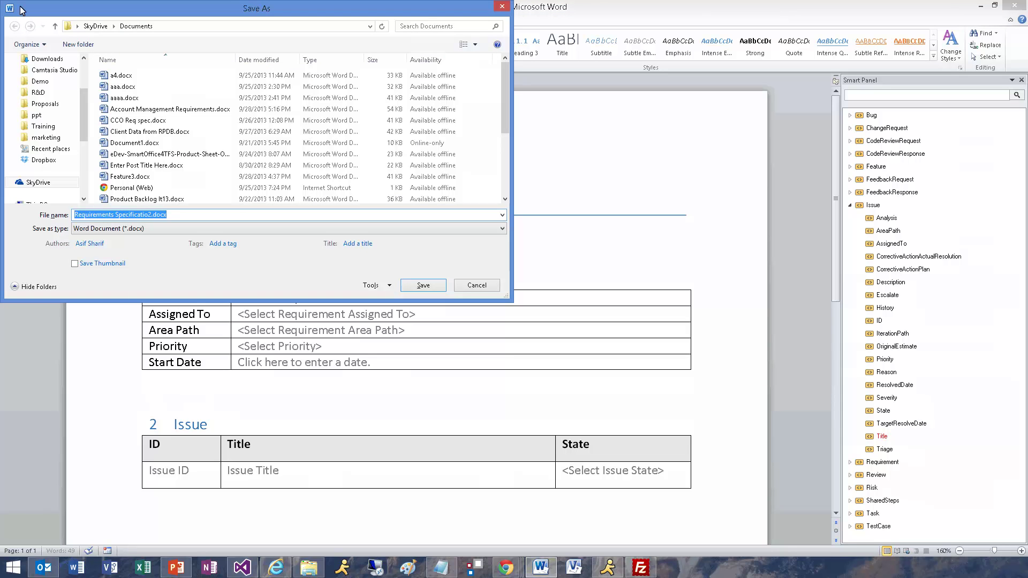
left_click(502, 229)
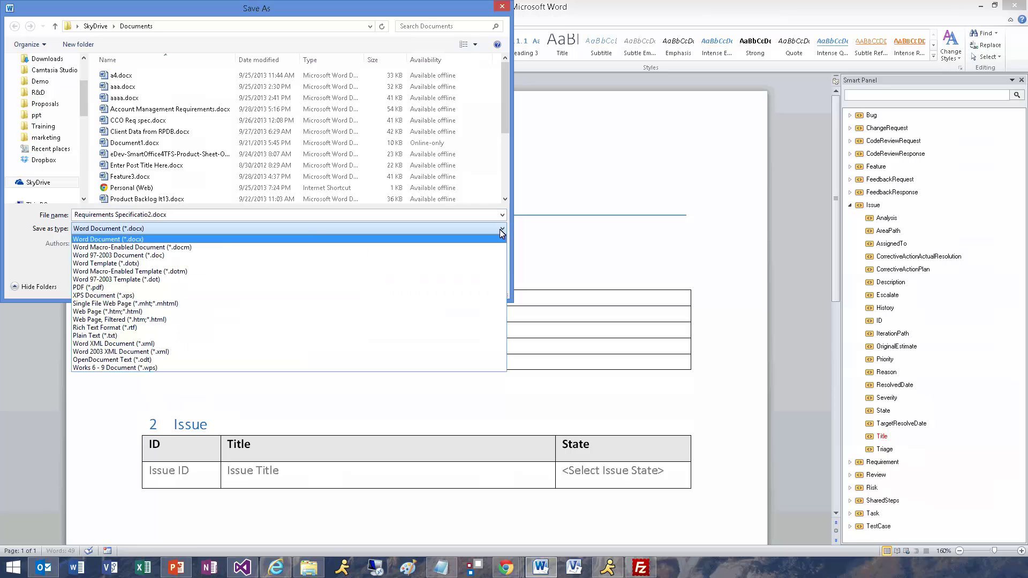
left_click(94, 263)
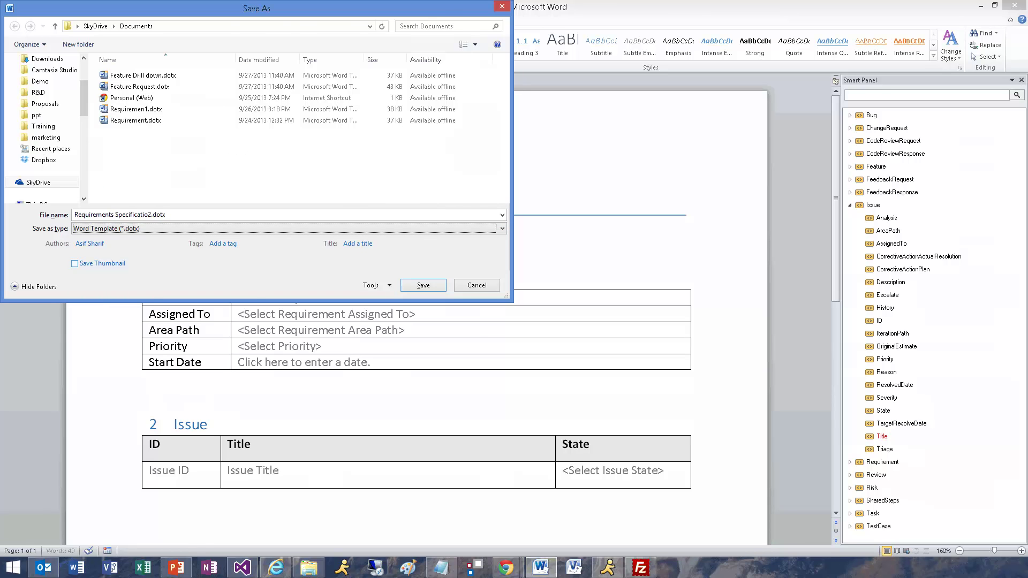
key("Return")
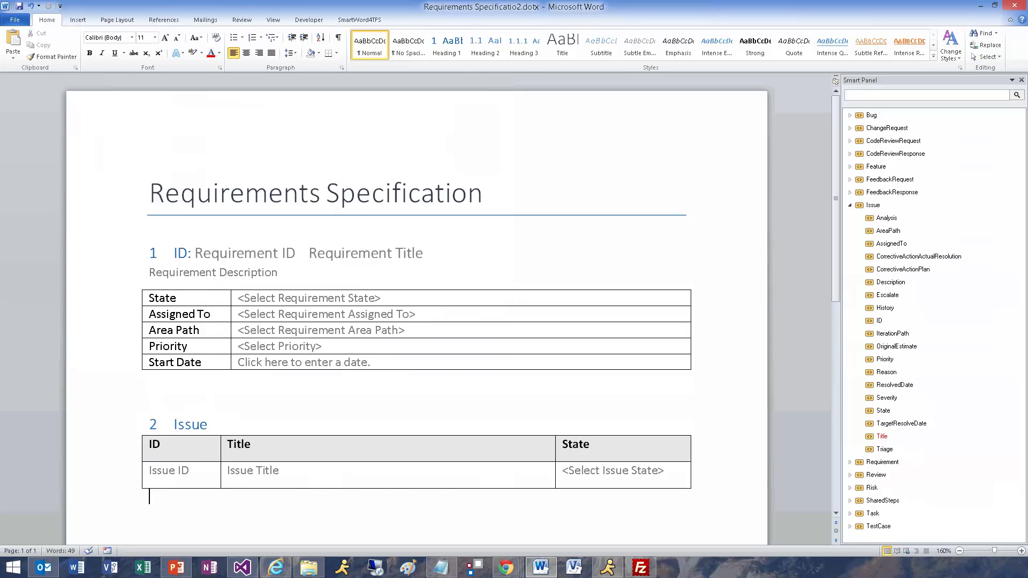
key("alt+F4")
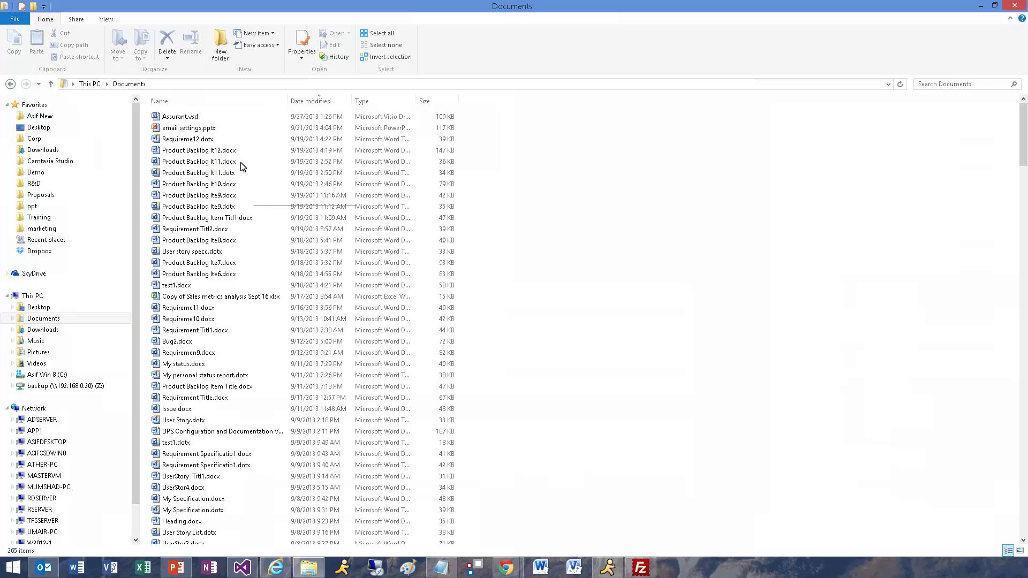
- Create a new document from the Requirements Specificatio2.dotx template in File Explorer's SkyDrive Documents folder
left_click(25, 273)
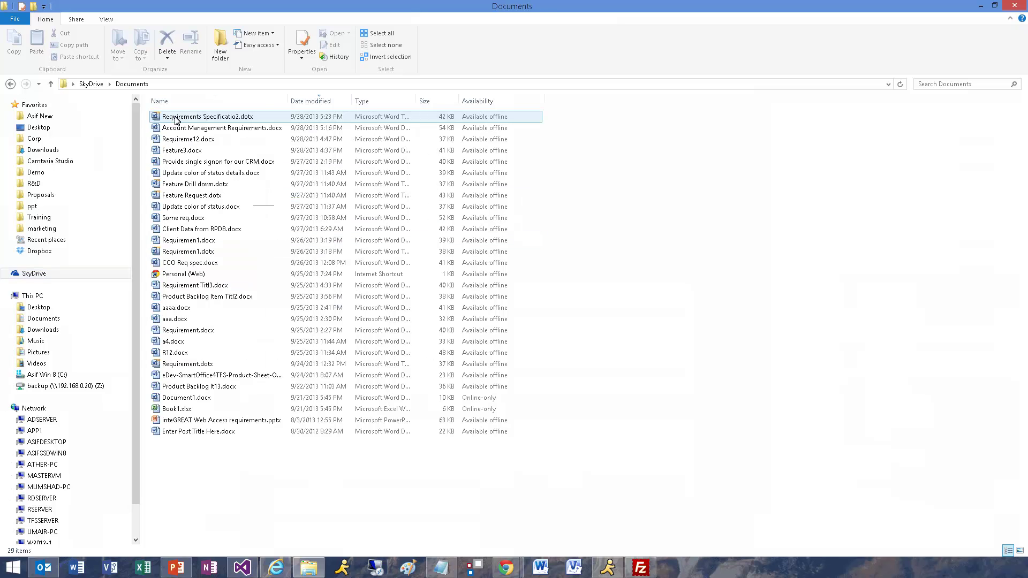
left_click(177, 119)
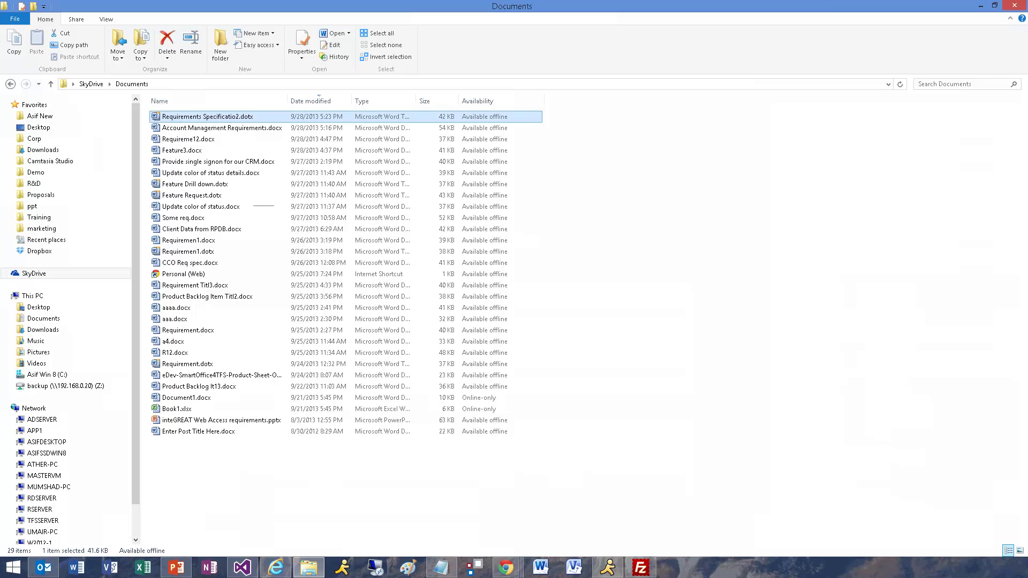
key("Return")
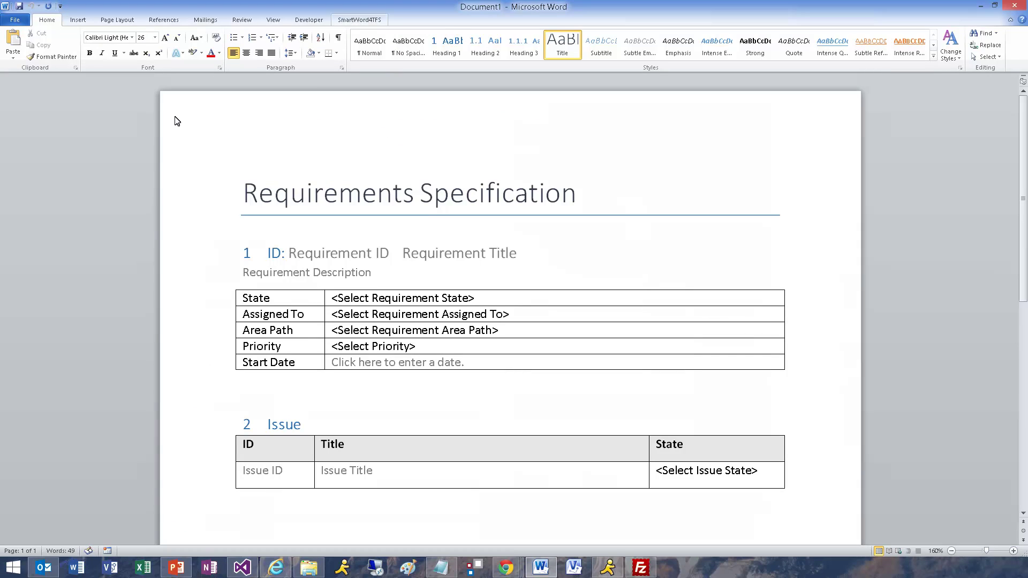
- Connect the document to the Account Management team project on the asifssdwin8 Team Foundation Server
left_click(345, 21)
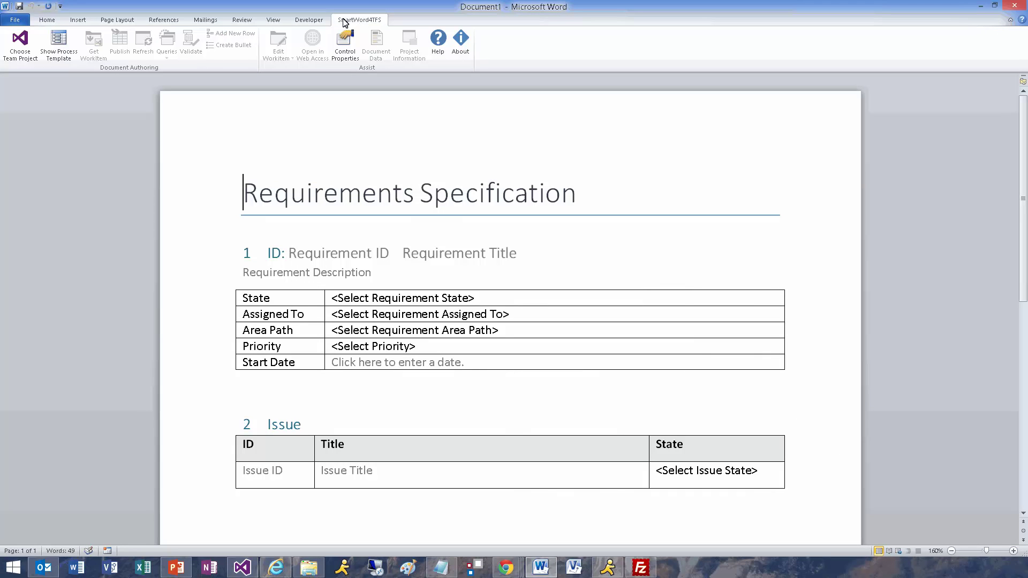
left_click(20, 40)
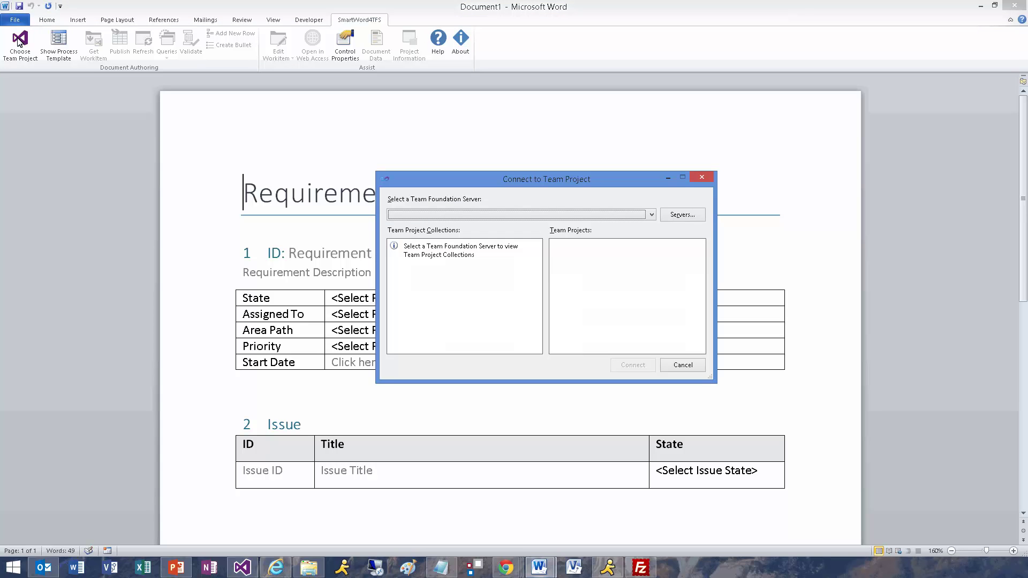
left_click(652, 215)
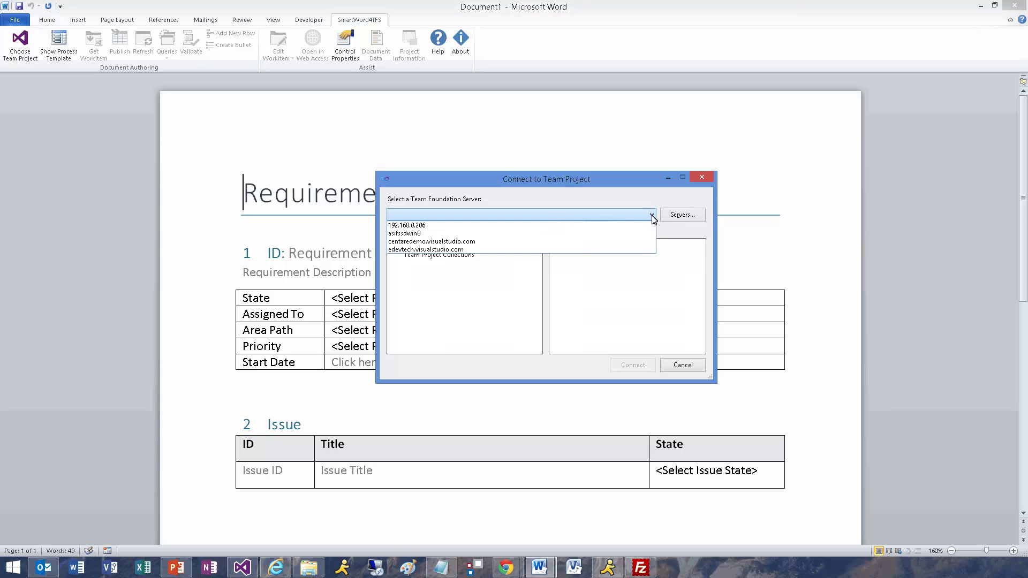
left_click(404, 234)
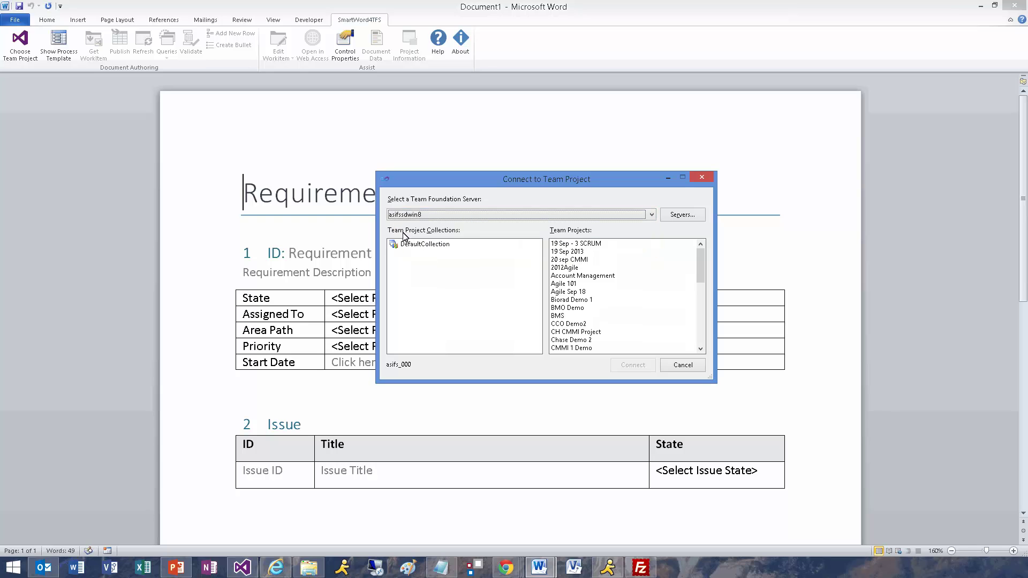
double_click(593, 276)
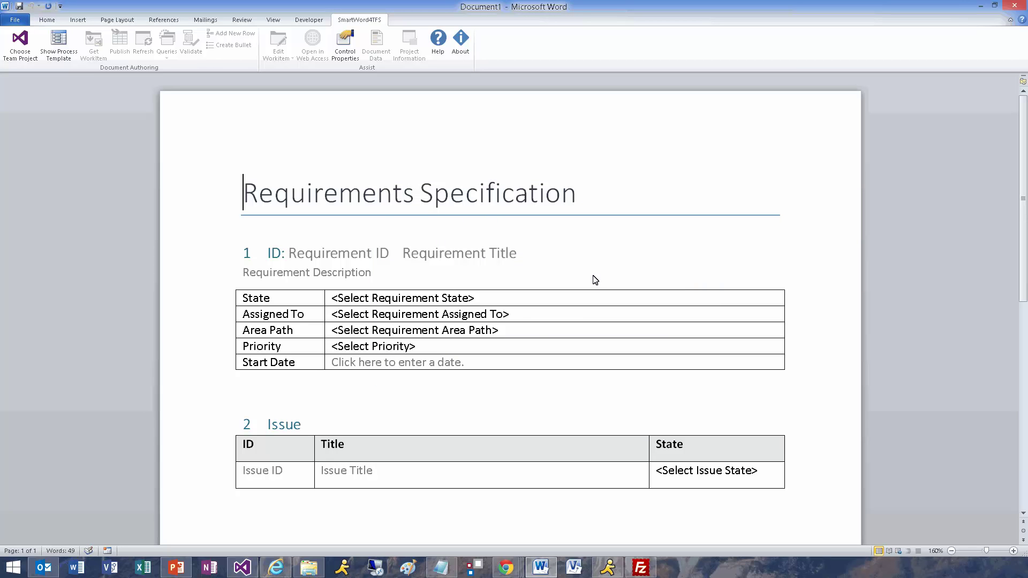
- Fill in the Requirement Title field with "Account Manager will approve new accounts"
left_click(408, 255)
type("A")
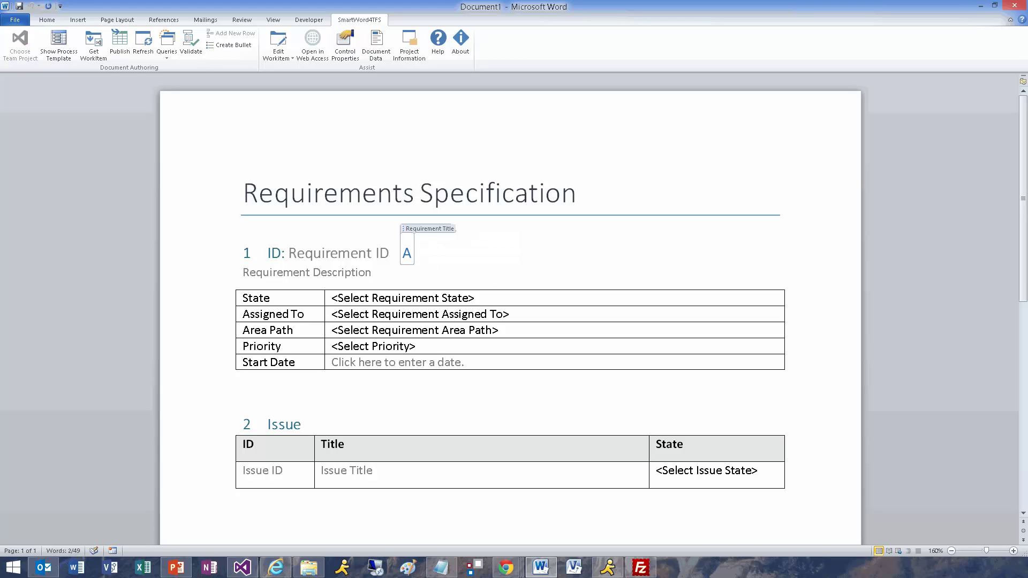
type("ccount Manager will use")
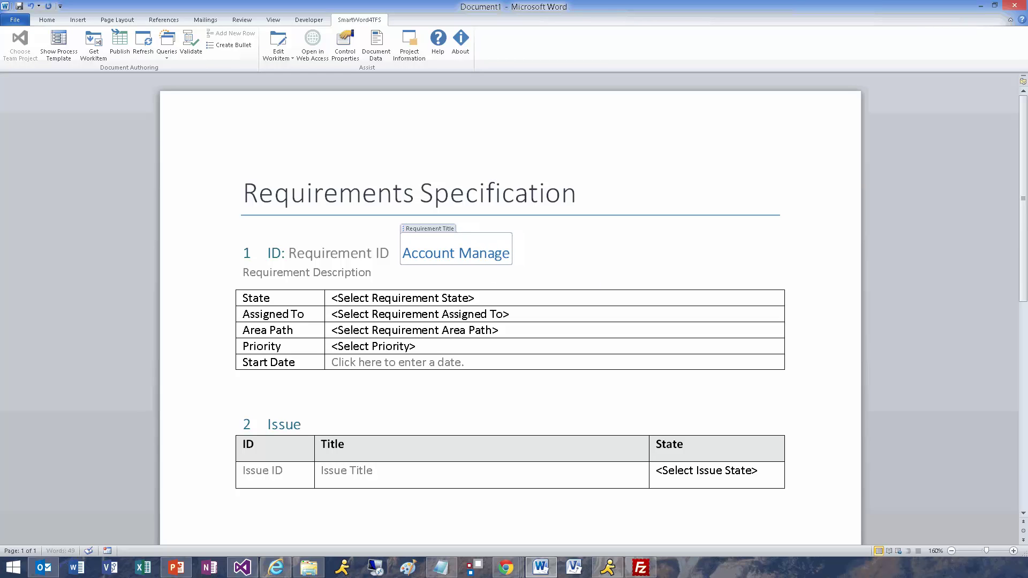
key("BackSpace")
key("BackSpace")
key("BackSpace")
type("approve n")
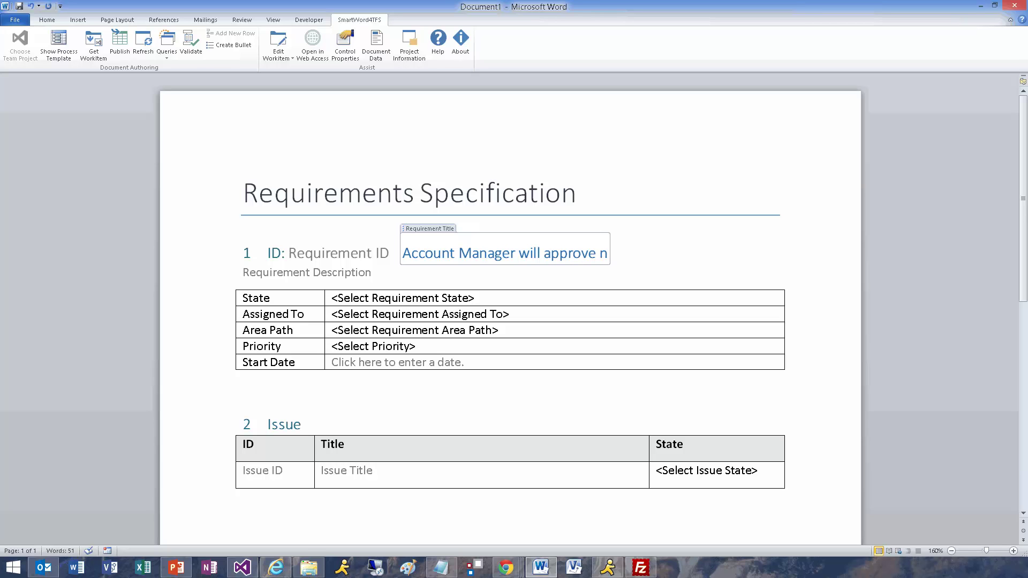
type("ew accounts")
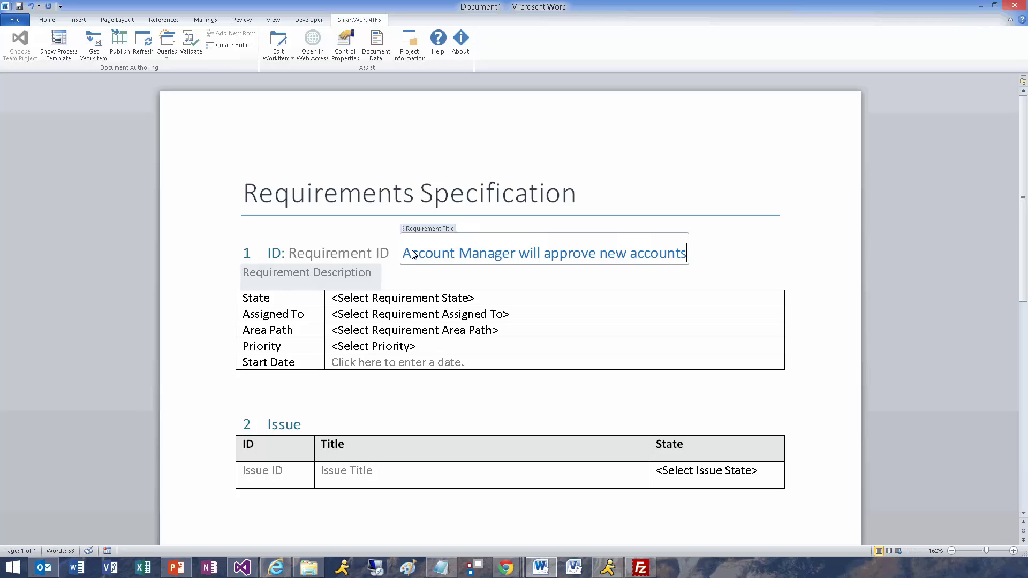
- Fill in the Requirement Description field with "Here is the screen layout..."
left_click(287, 272)
type("H")
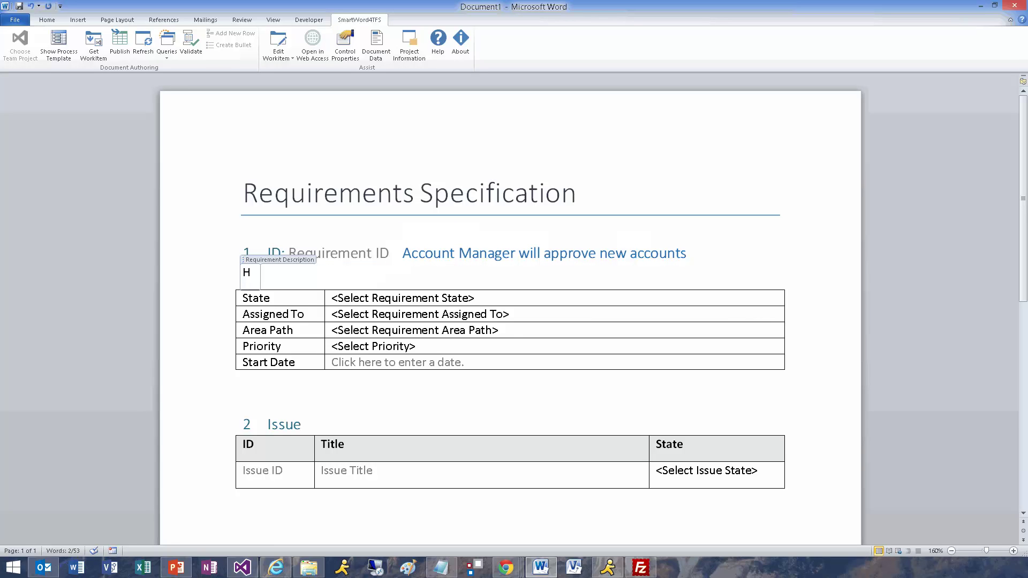
type("ere is the screen layout...")
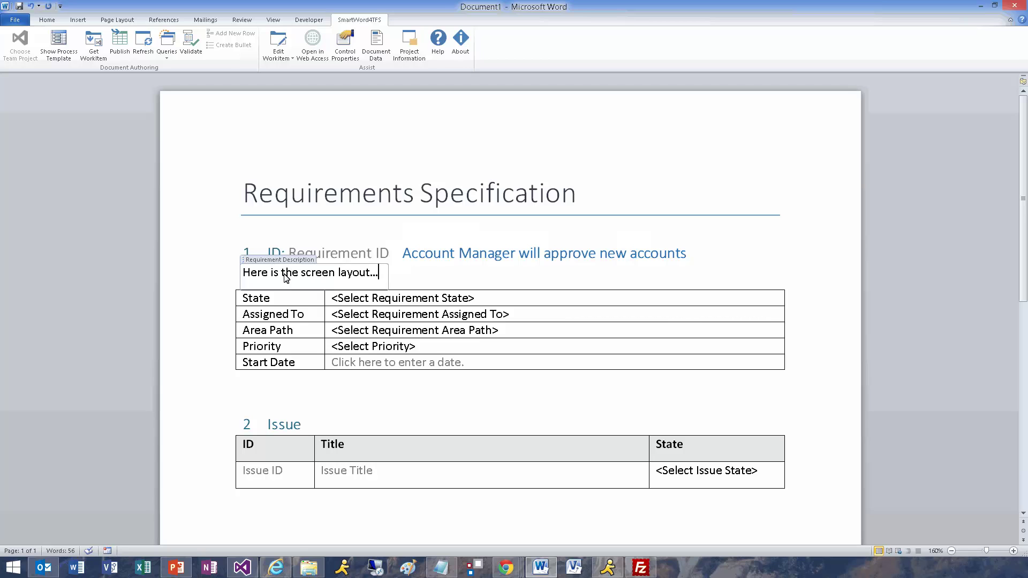
- Set the requirement's Priority to 2 and its Start Date to 9/30/2013
left_click(394, 347)
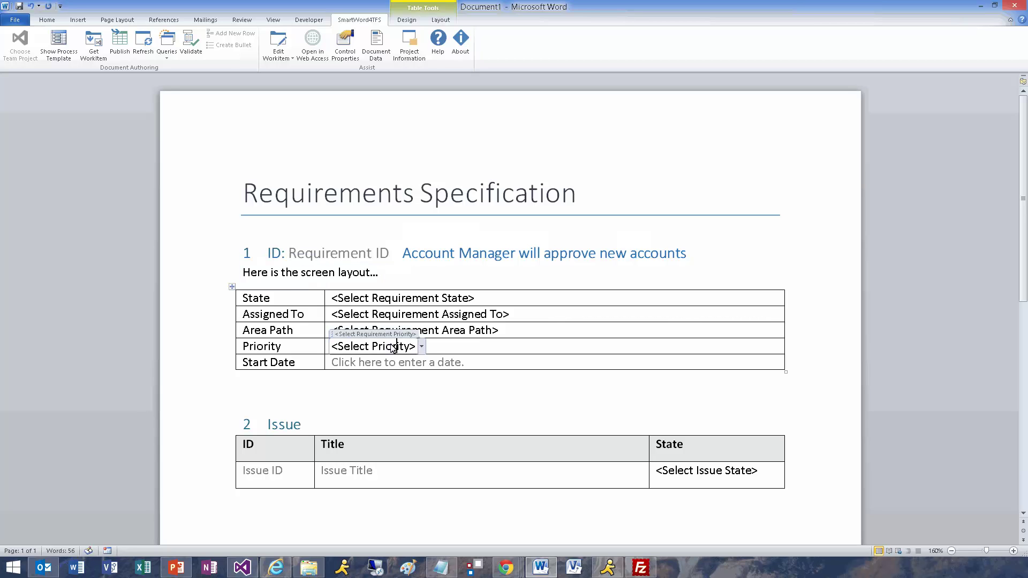
left_click(422, 347)
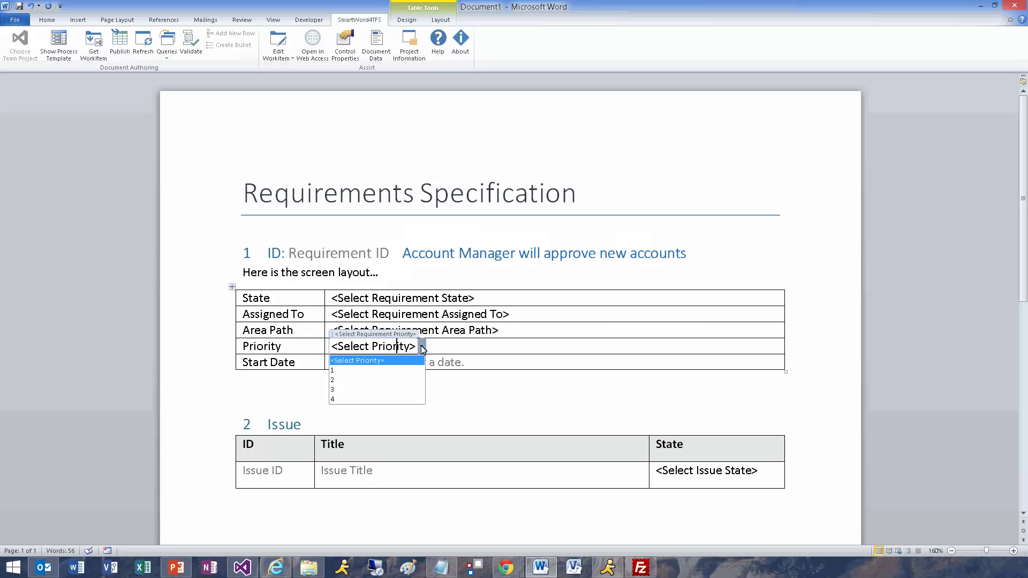
left_click(338, 382)
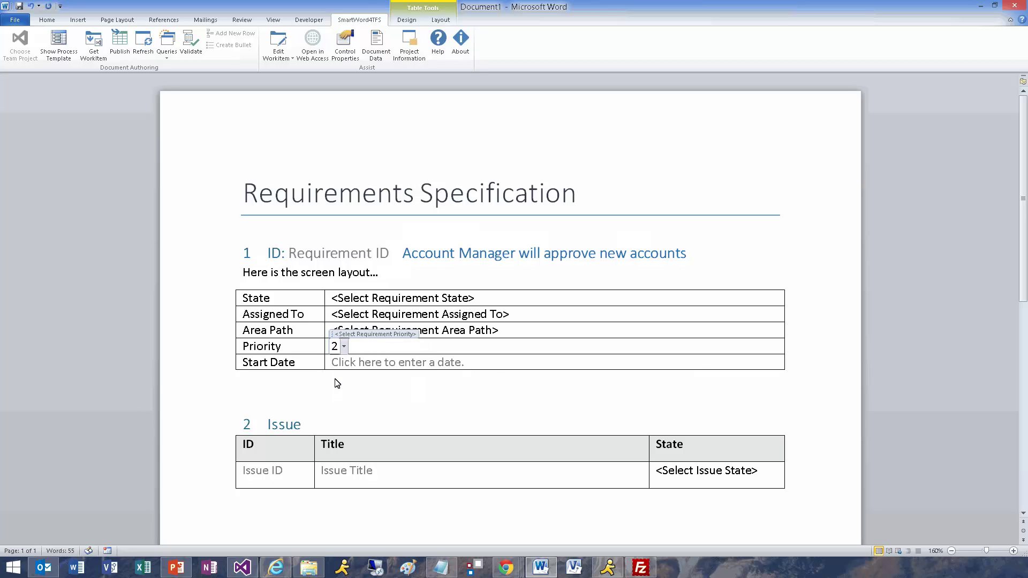
left_click(359, 364)
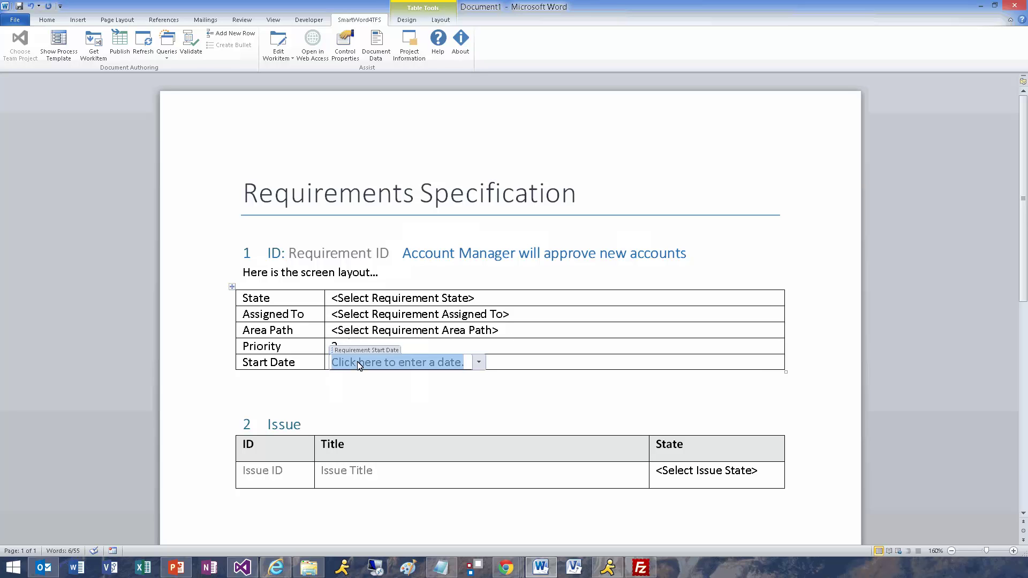
left_click(480, 364)
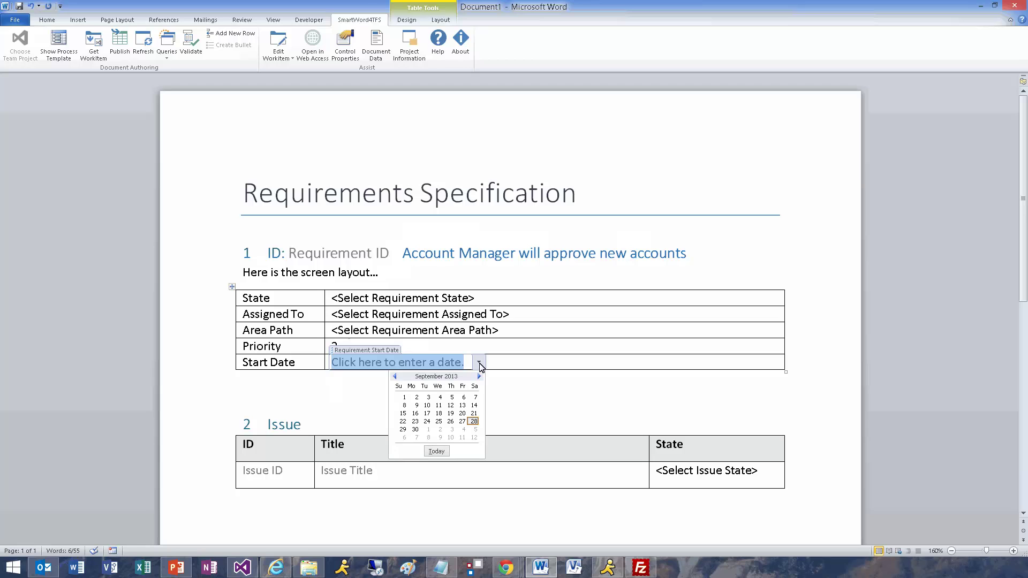
left_click(415, 430)
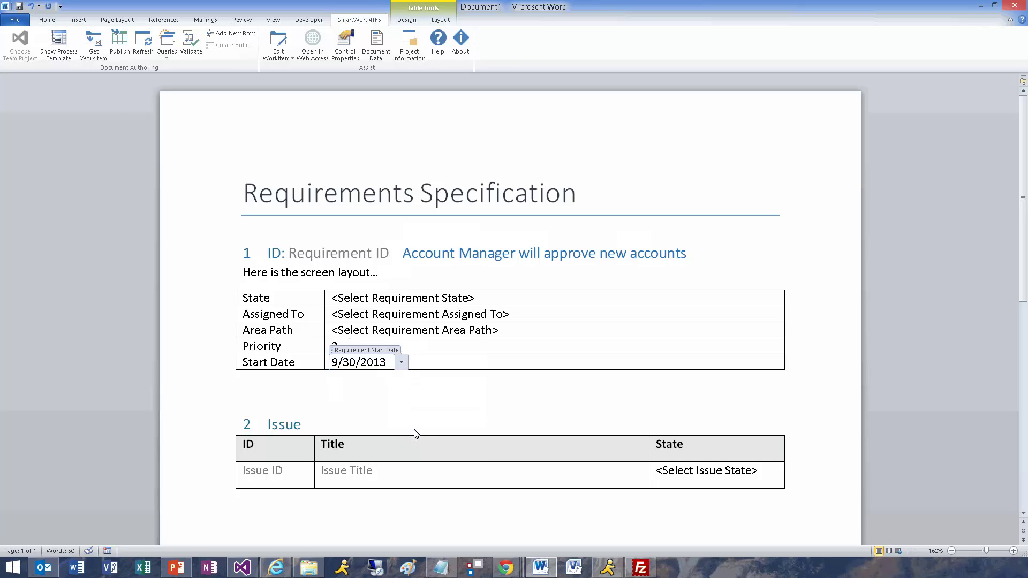
- Fill in the first Issue Title field with "Integration work has not started as yet"
left_click(338, 473)
type("i")
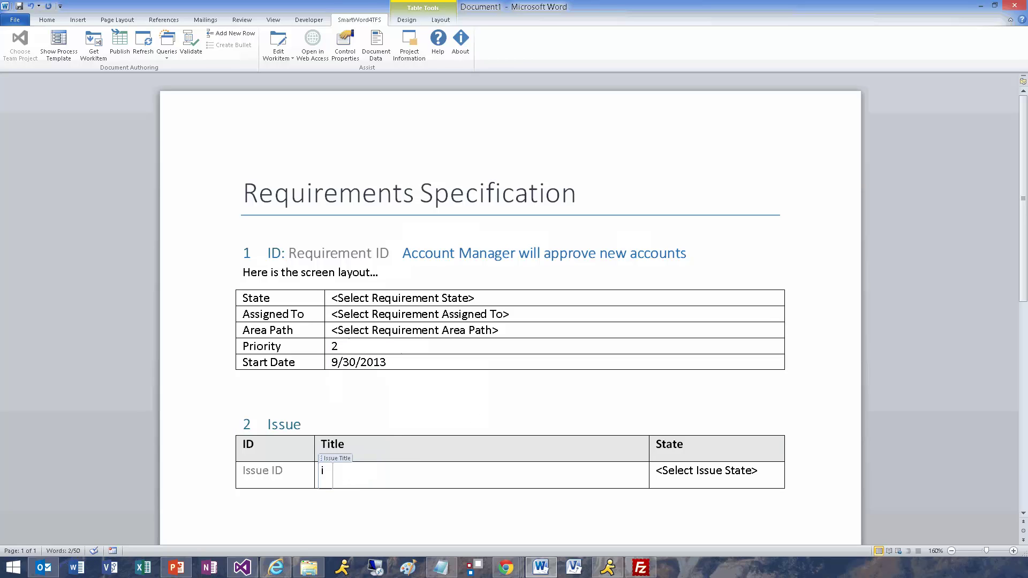
type("nteg")
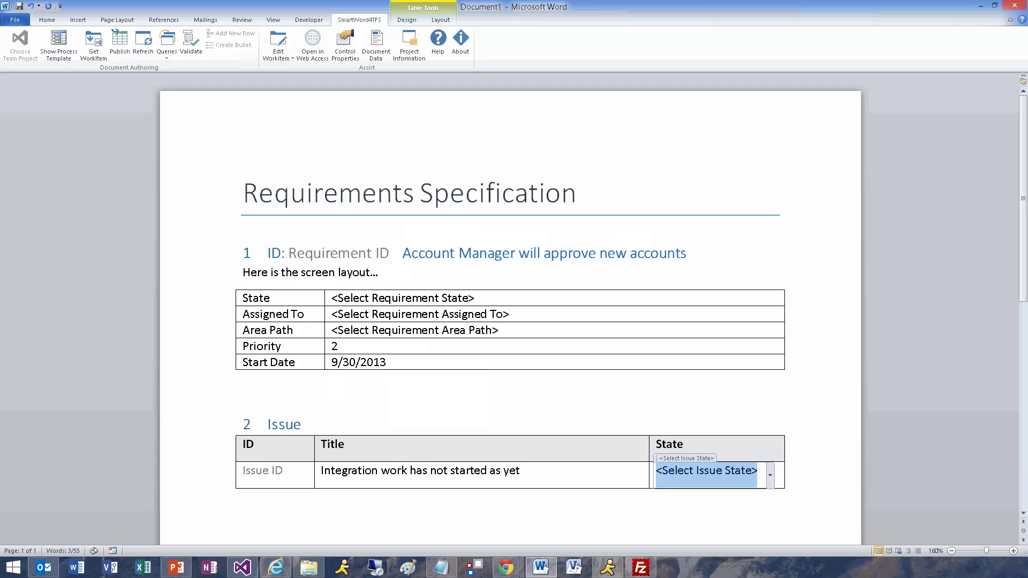
- Add a second row to the Issue table with the title "Third party API needs to be established before dev can begin"
key("Tab")
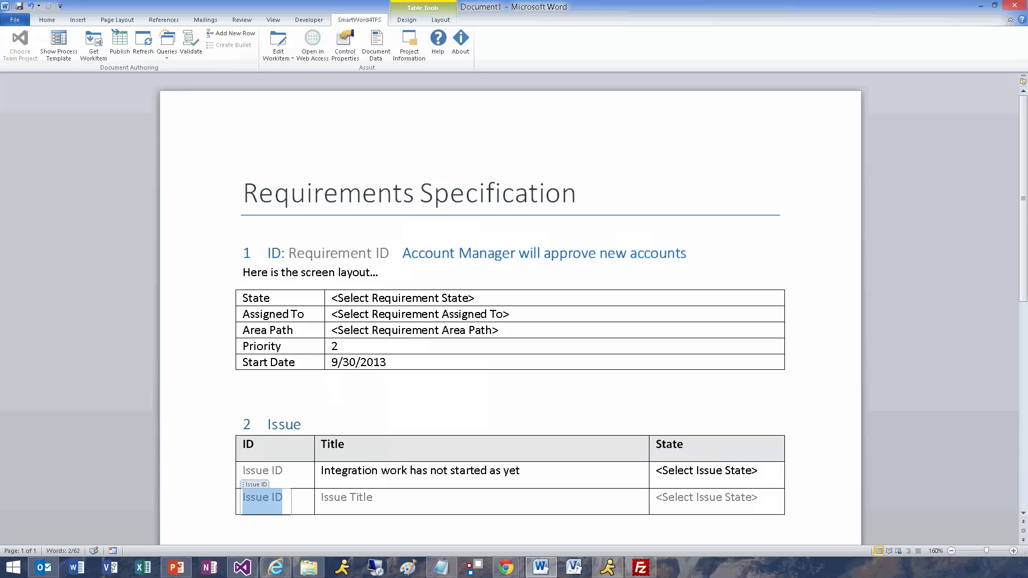
key("Tab")
type("Third")
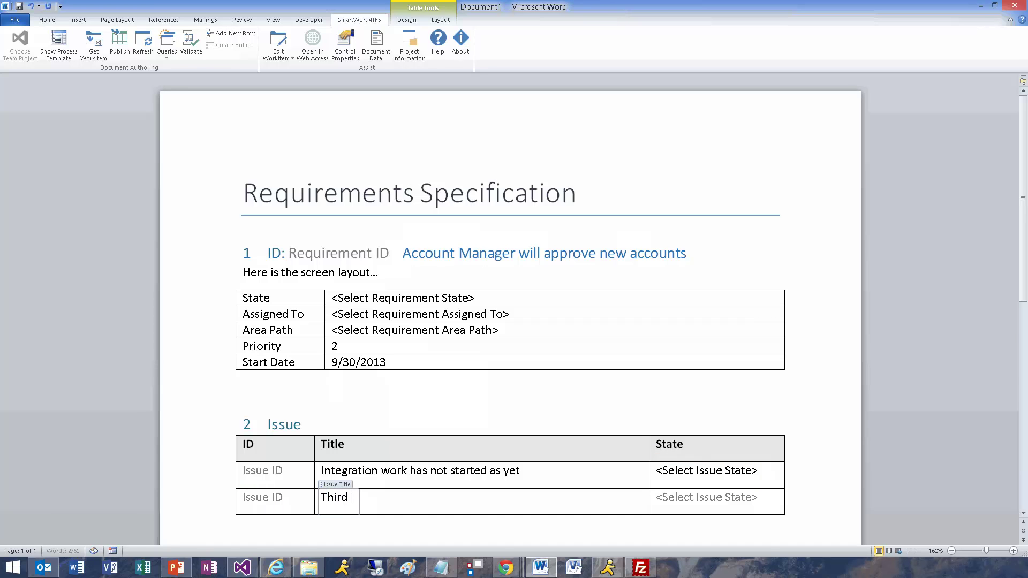
type(" party API needs to estab")
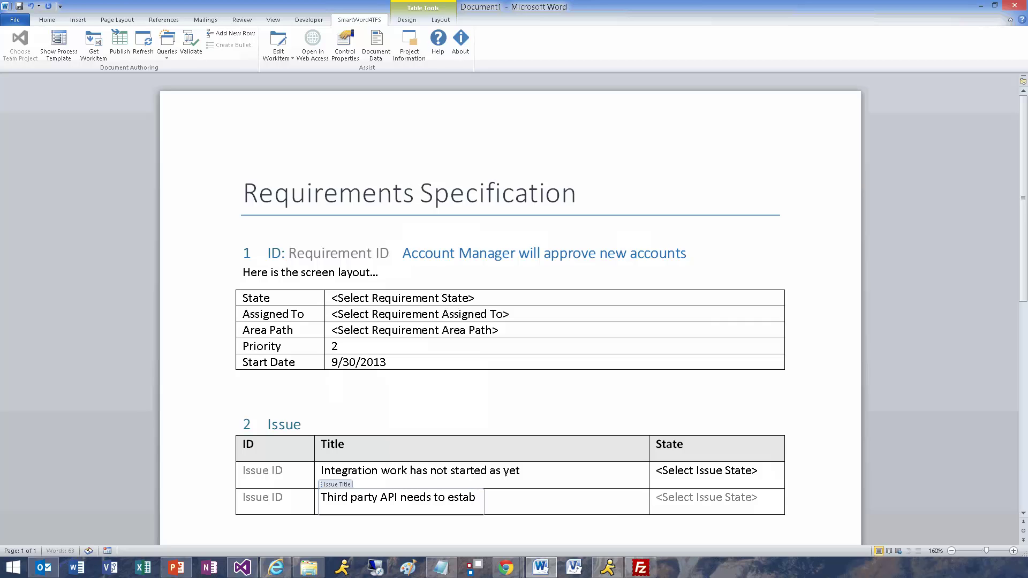
type("lished before dev can begin")
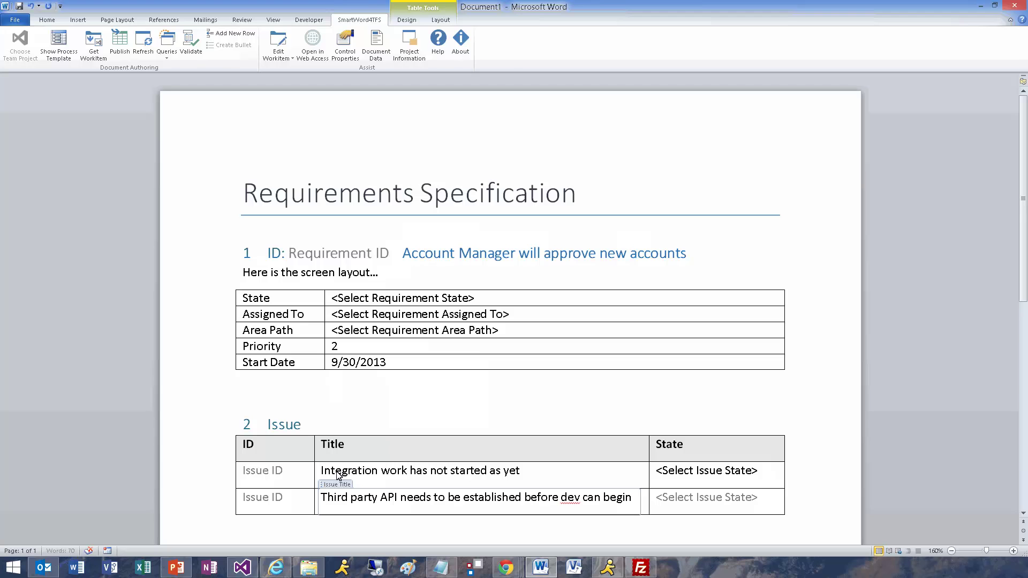
- Publish the requirement and issues to the team project, saving the document as Requirements Specificatio2.docx
left_click(119, 40)
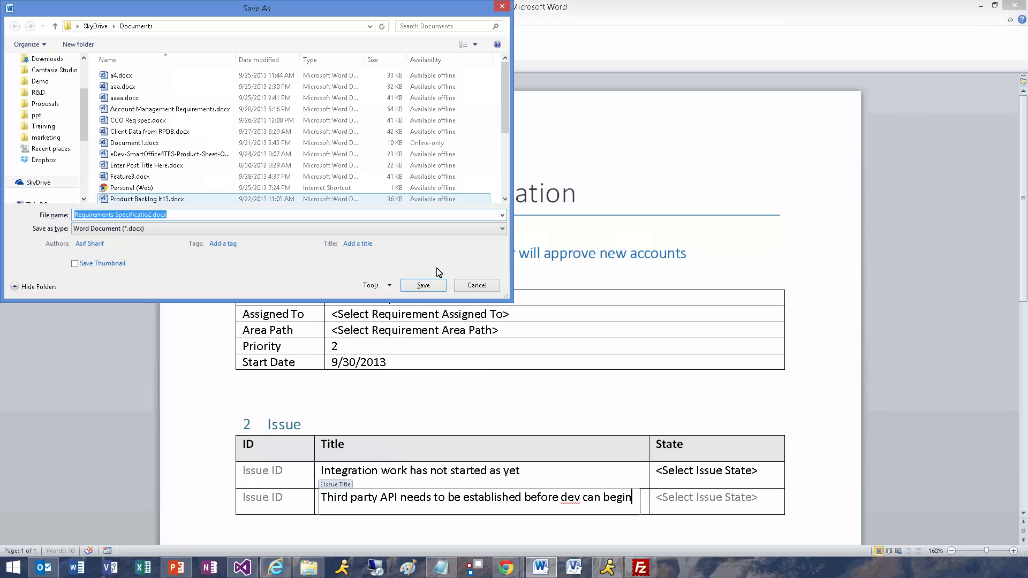
left_click(436, 287)
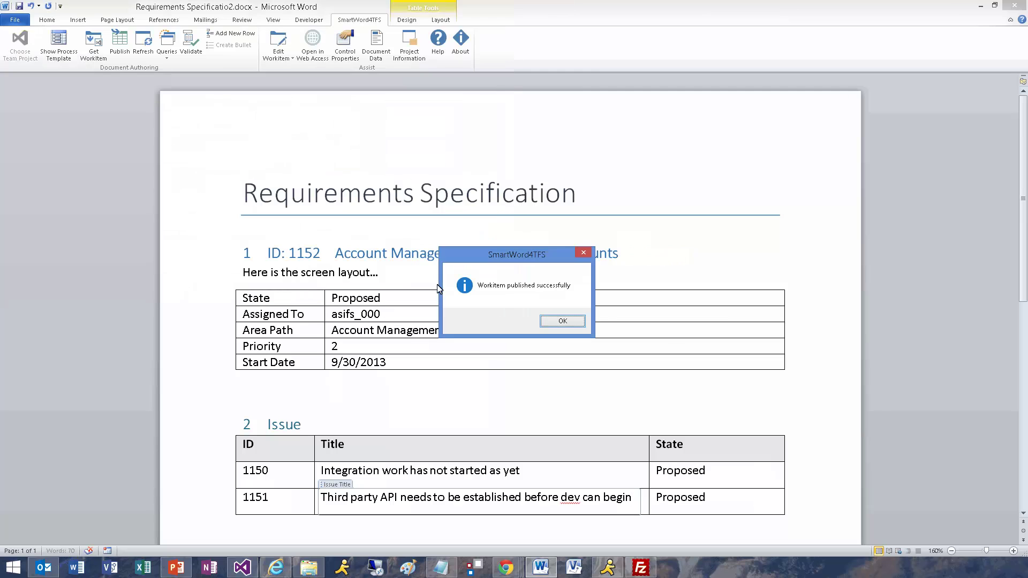
left_click(549, 323)
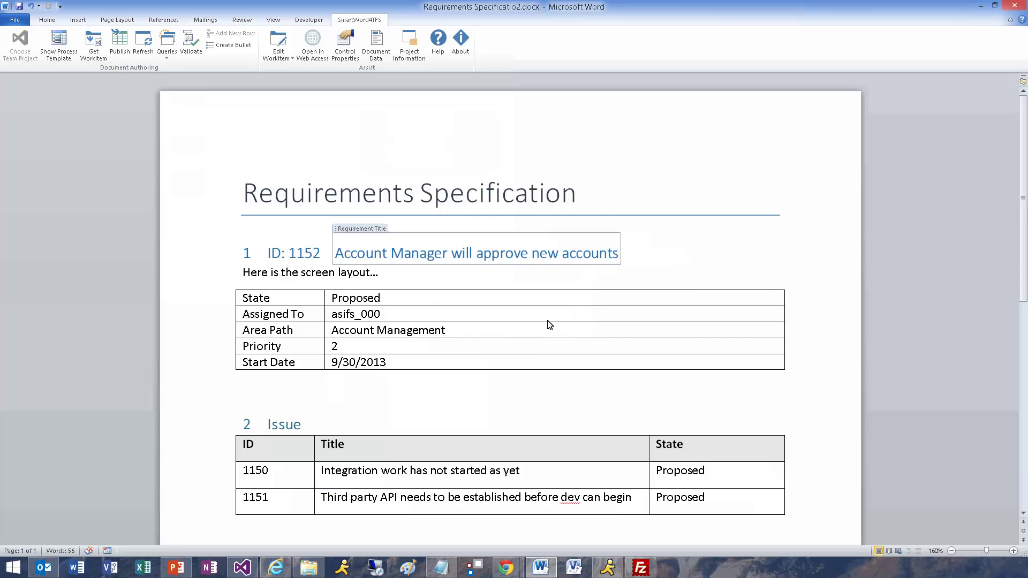
- Open the "Account Manager will approve new accounts" requirement in its work item form, check the description and save the form
left_click(277, 46)
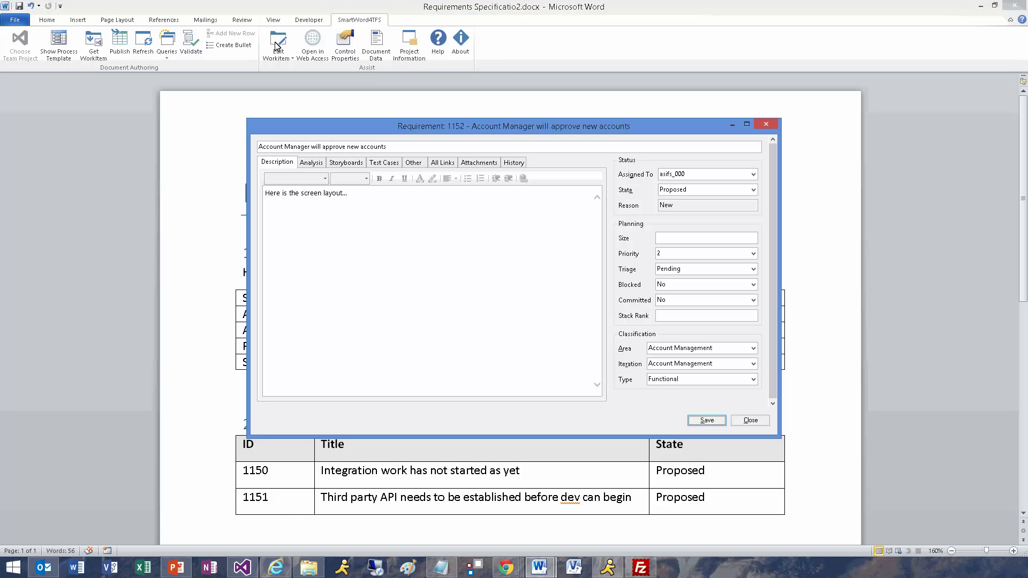
left_click(348, 196)
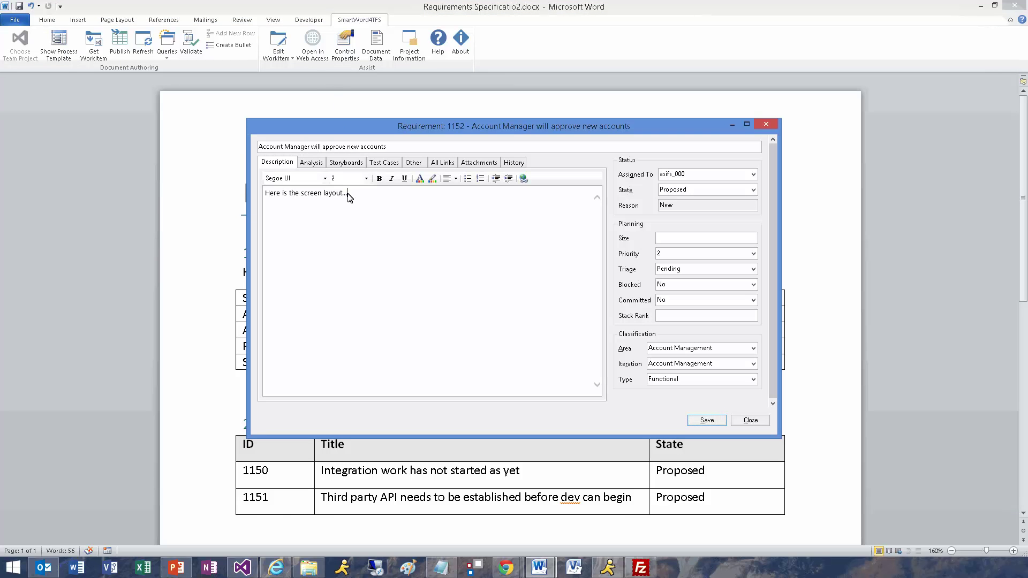
left_click(699, 420)
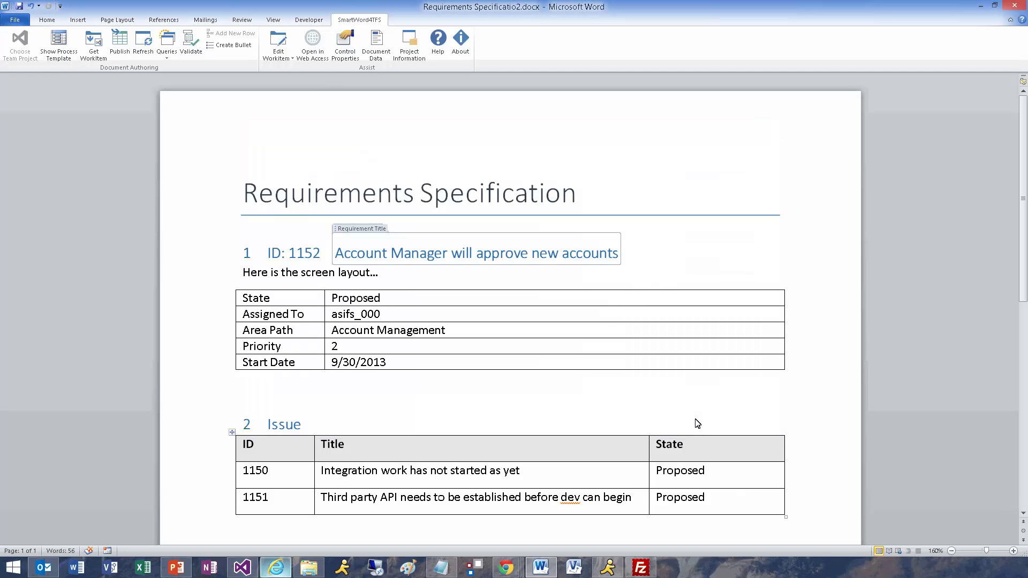
- Refresh the My Work Items query in Team Foundation Server web access to check the published items, and return to the Word document
left_click(312, 43)
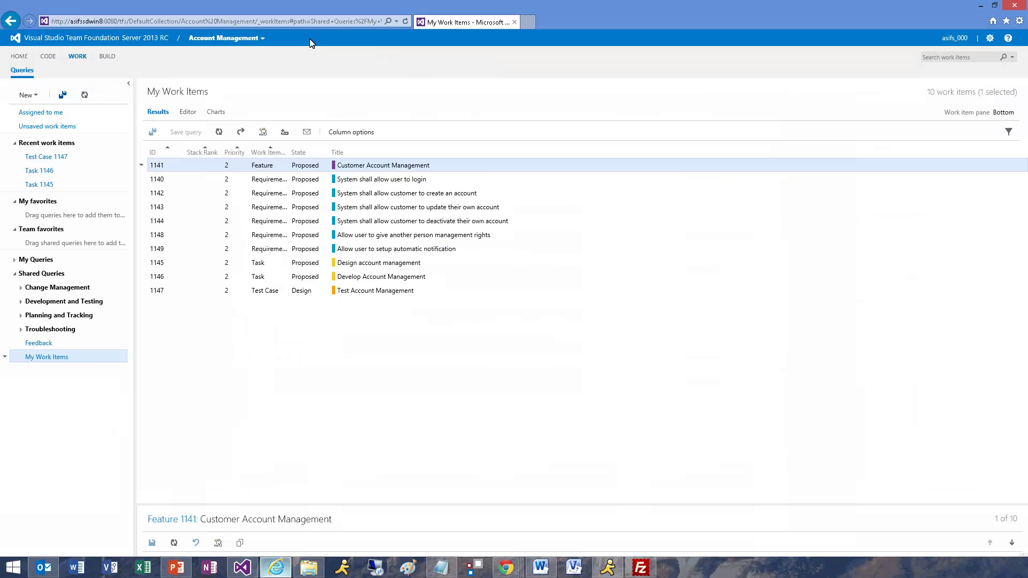
left_click(219, 132)
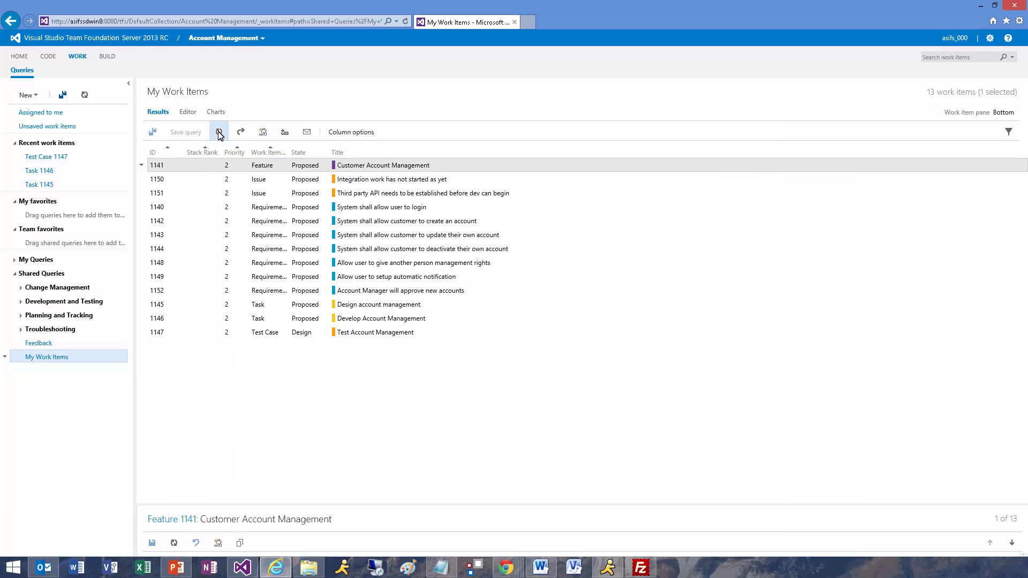
key("Down")
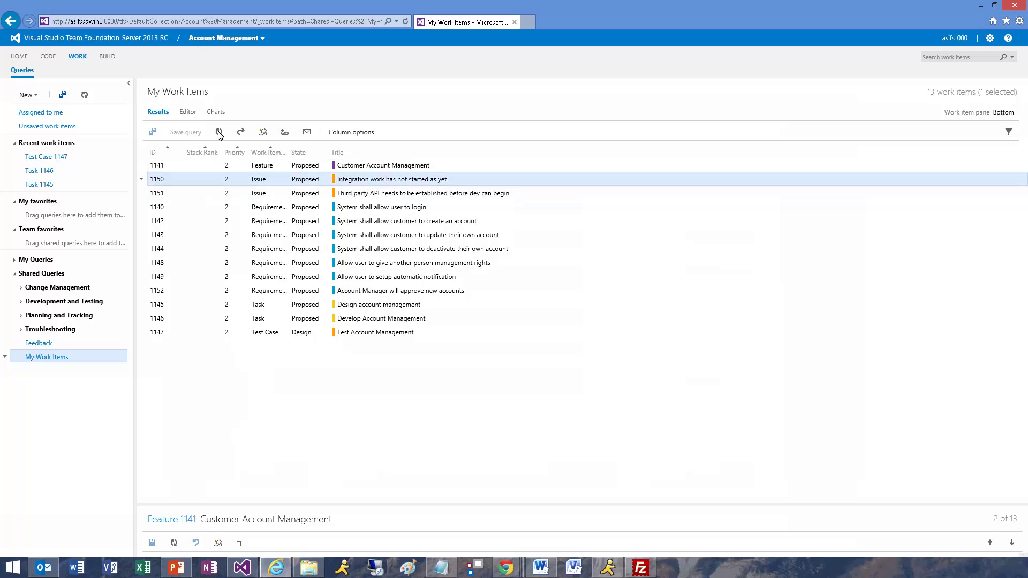
left_click(981, 7)
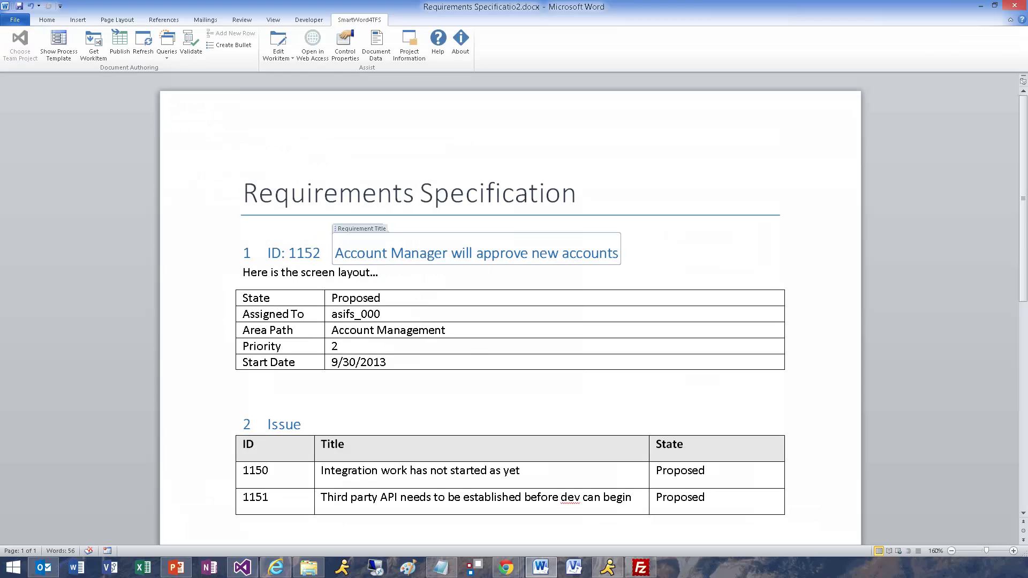